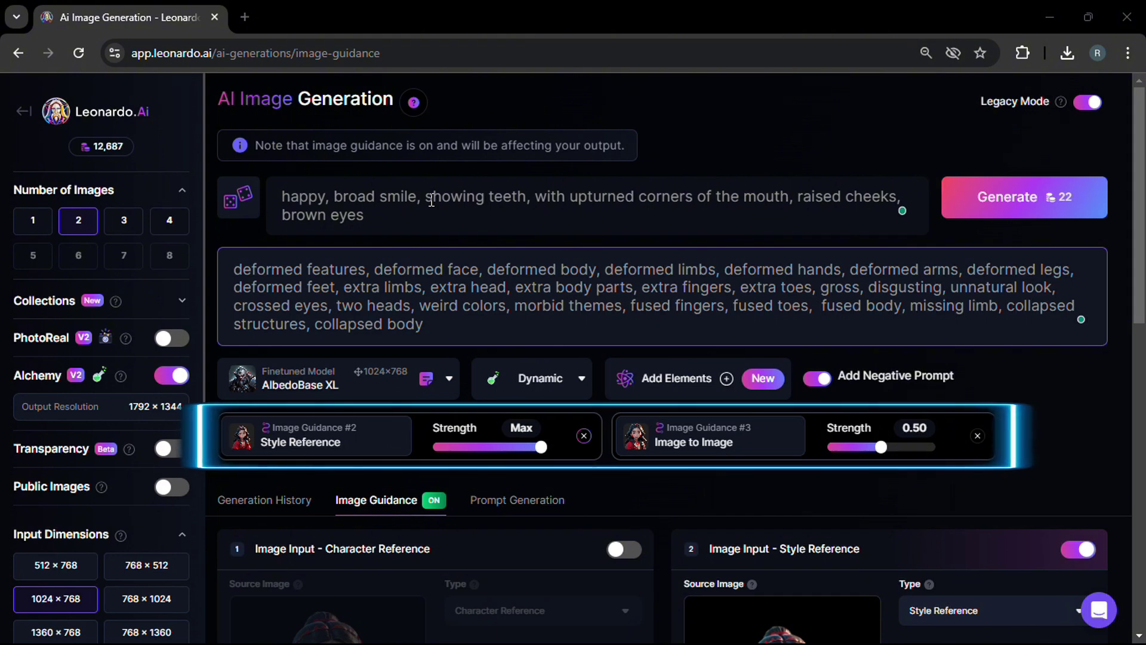
scroll(560, 488, "down", 6)
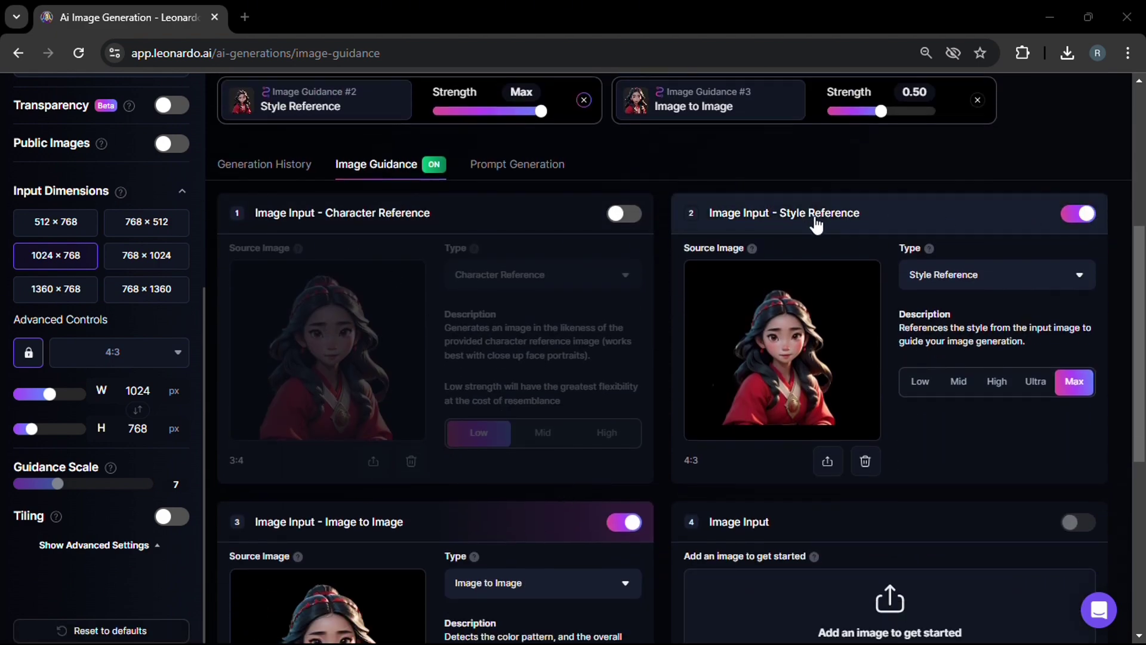
scroll(579, 414, "down", 4)
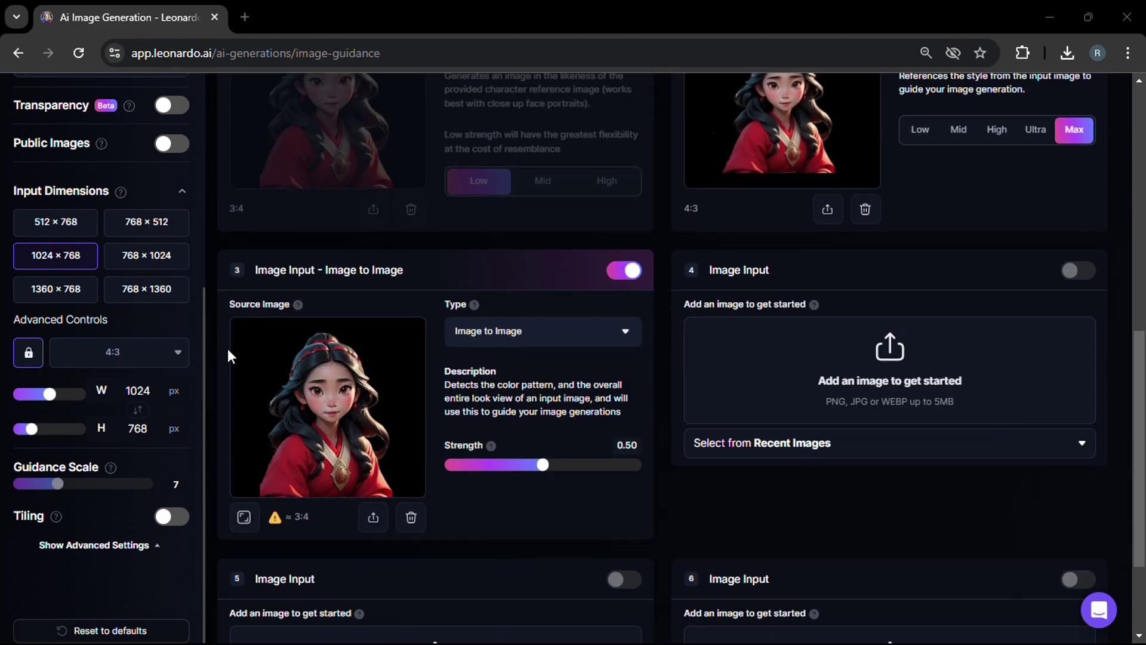
scroll(246, 512, "up", 10)
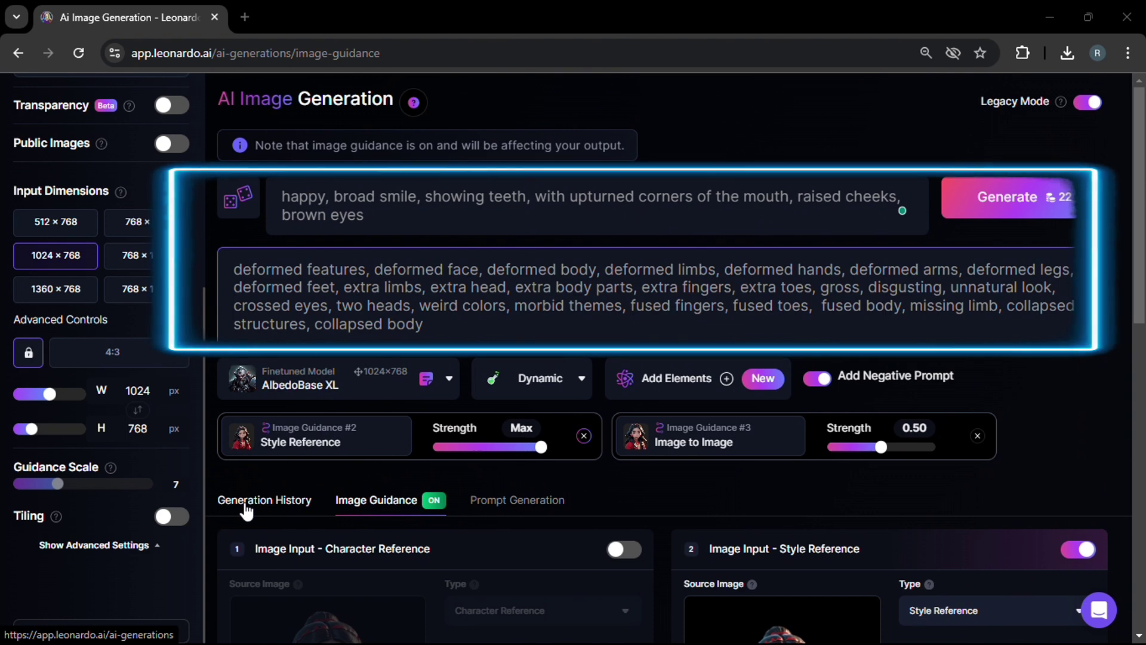
Generate the happy portraits at 0.50 strength and inspect the second result enlarged
left_click(1084, 190)
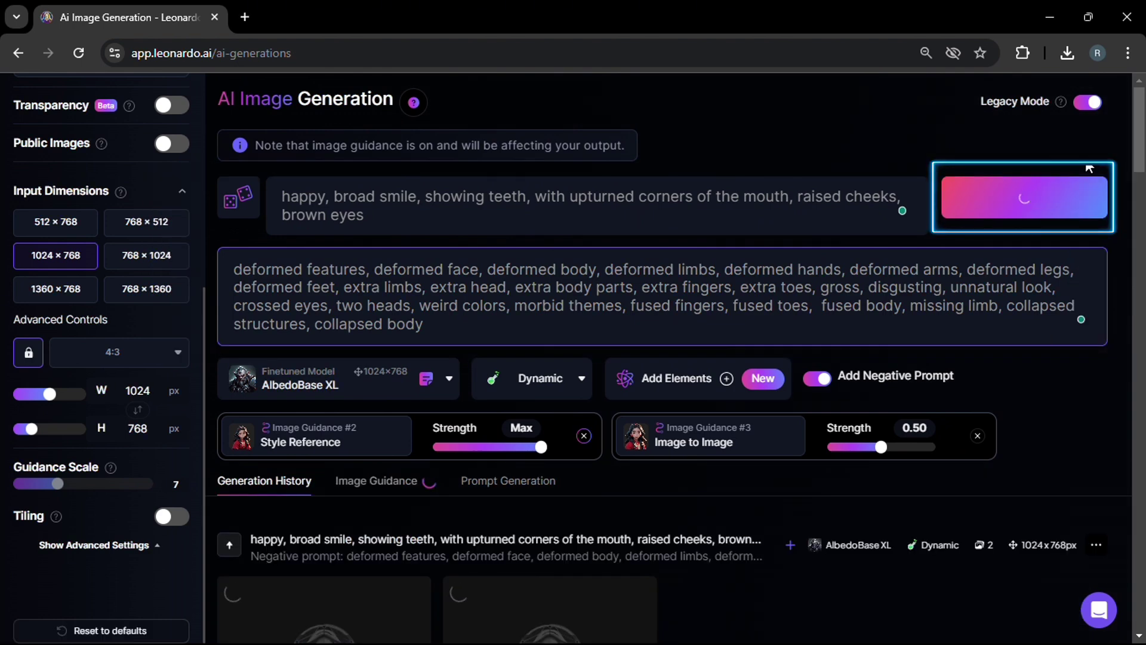
scroll(927, 322, "down", 3)
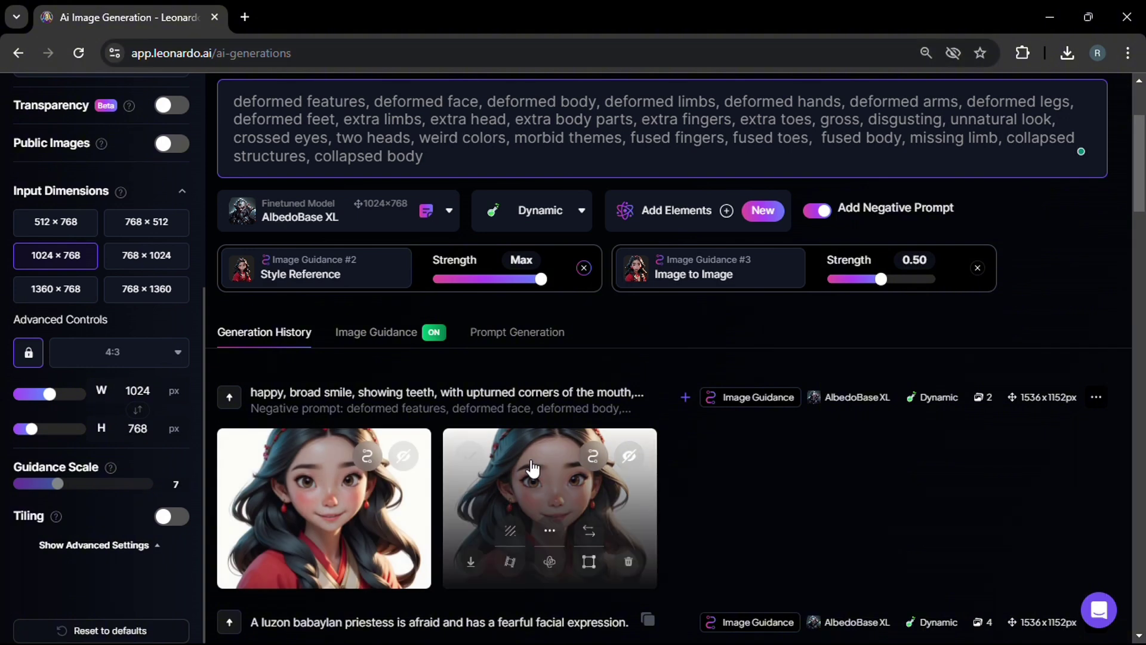
left_click(533, 469)
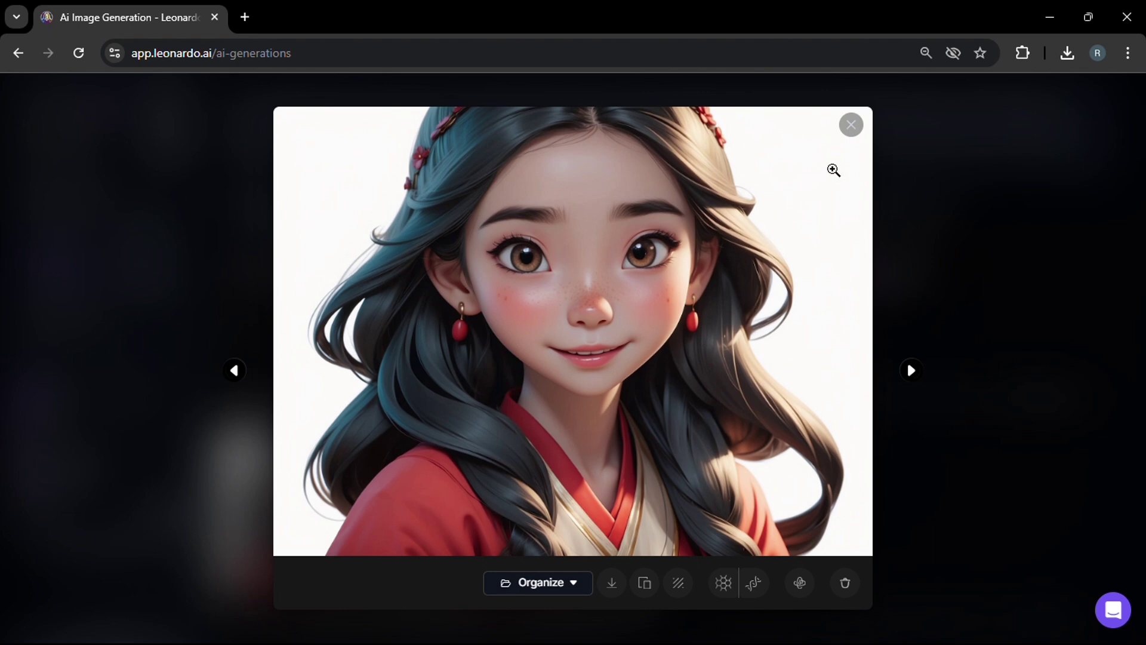
left_click(852, 124)
Lower image-to-image strength to 0.40, regenerate, and inspect the first new portrait
left_click_drag(881, 285, 869, 287)
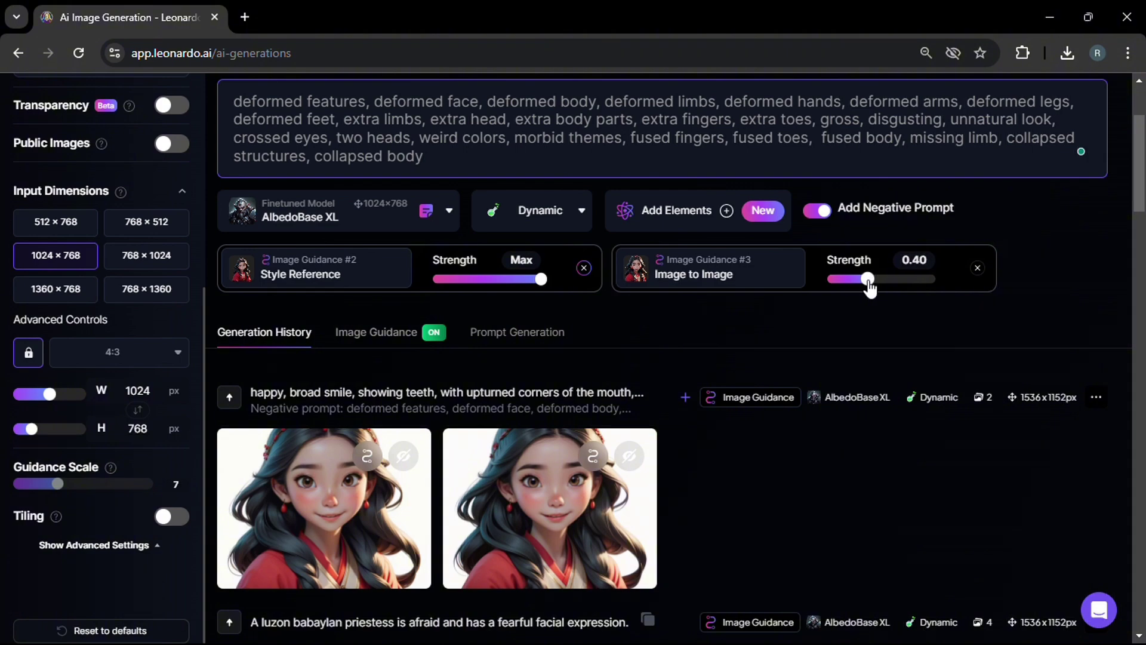
scroll(859, 288, "up", 5)
left_click(1025, 197)
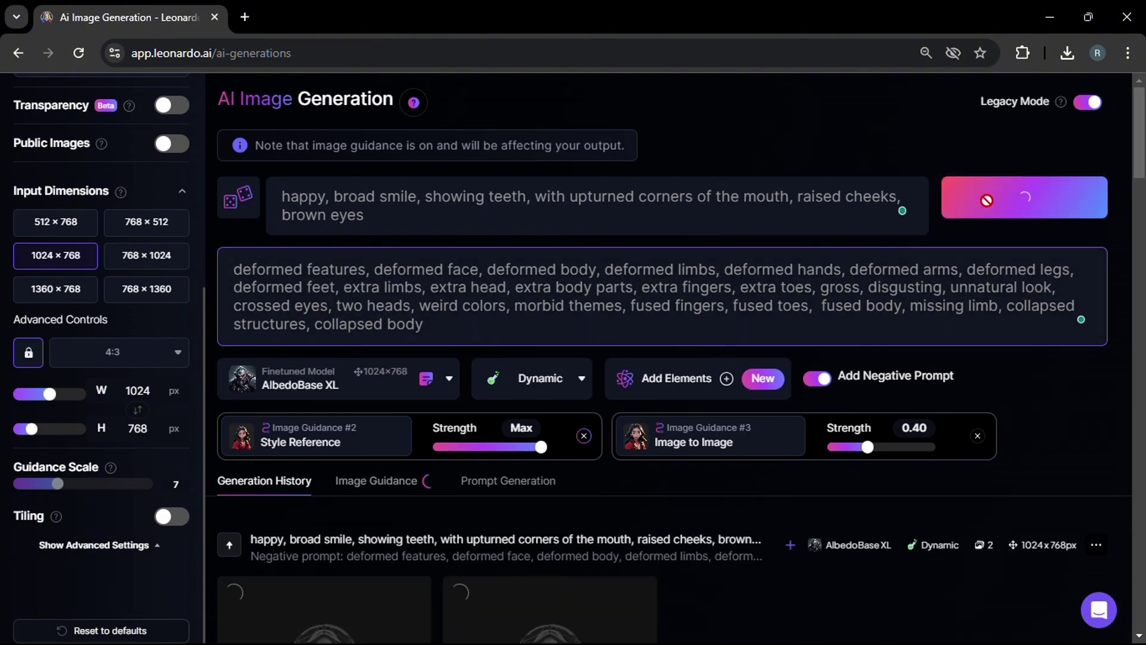
scroll(891, 396, "down", 3)
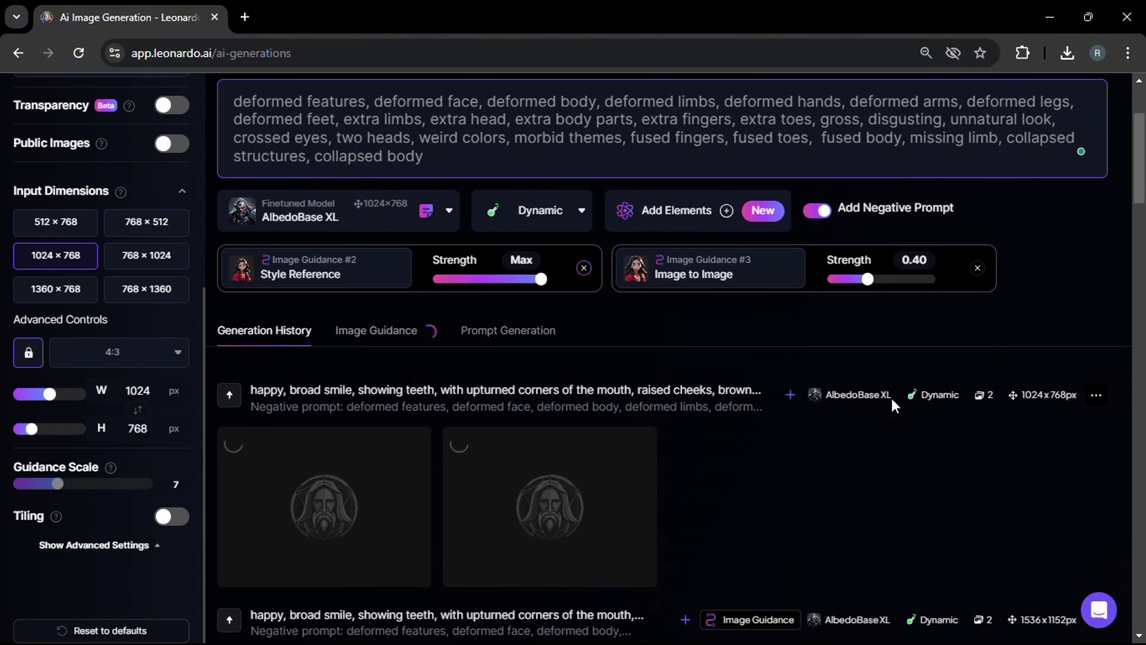
scroll(891, 396, "down", 4)
scroll(742, 448, "up", 4)
left_click(279, 477)
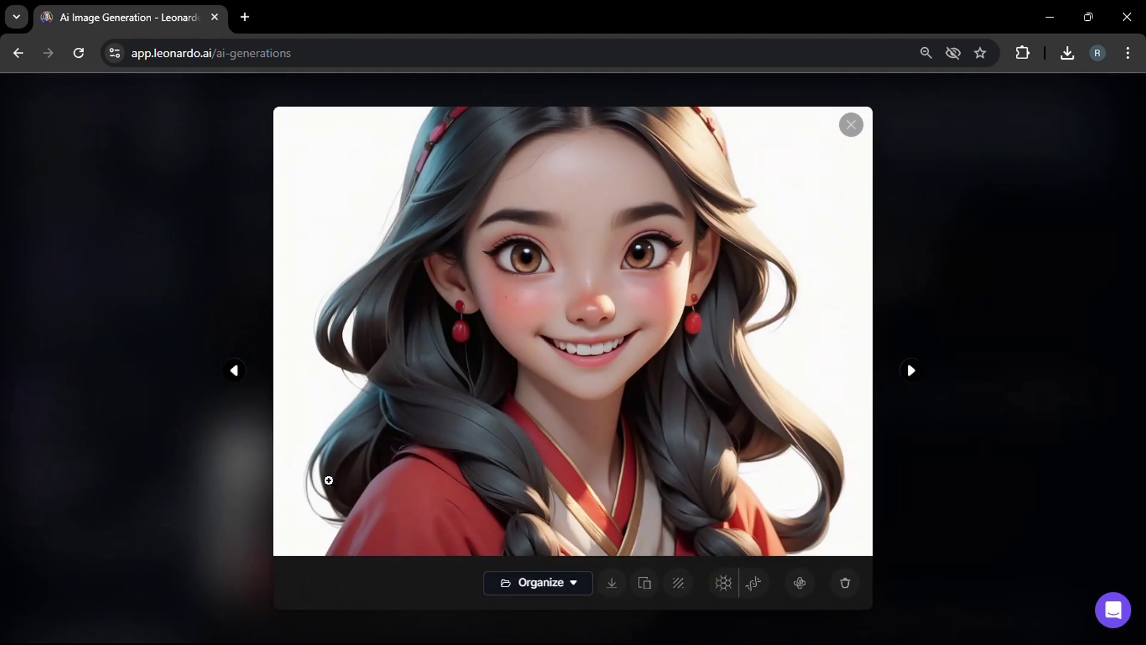
left_click(853, 125)
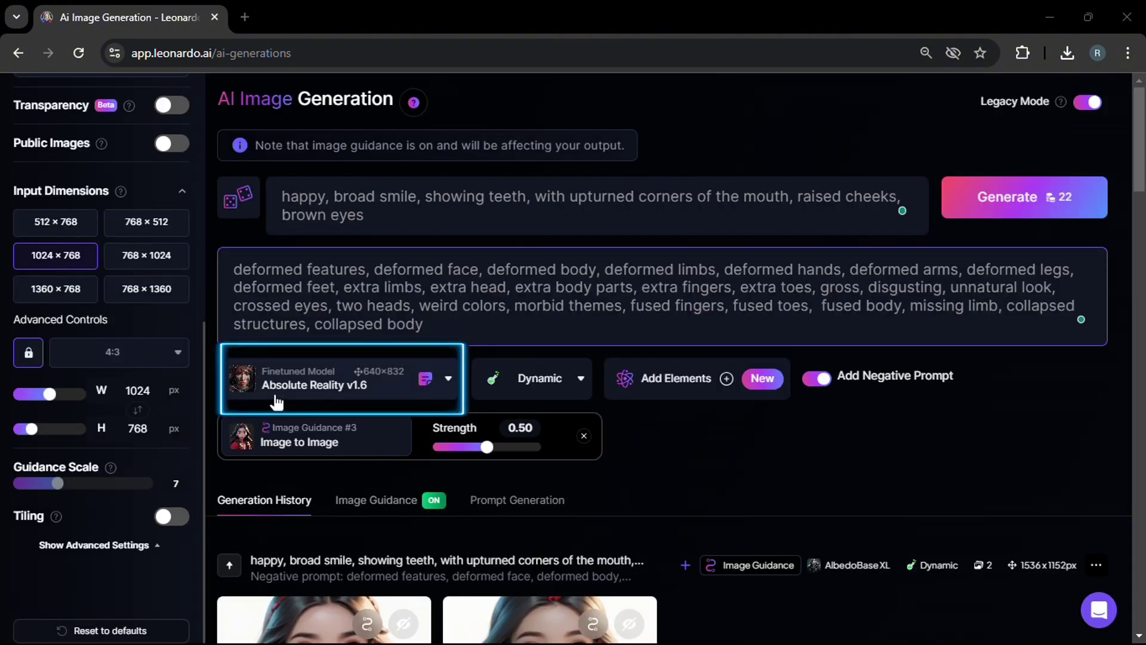
Generate happy portraits with Absolute Reality v1.6 and enlarge the second result
left_click(1003, 212)
scroll(816, 385, "down", 1)
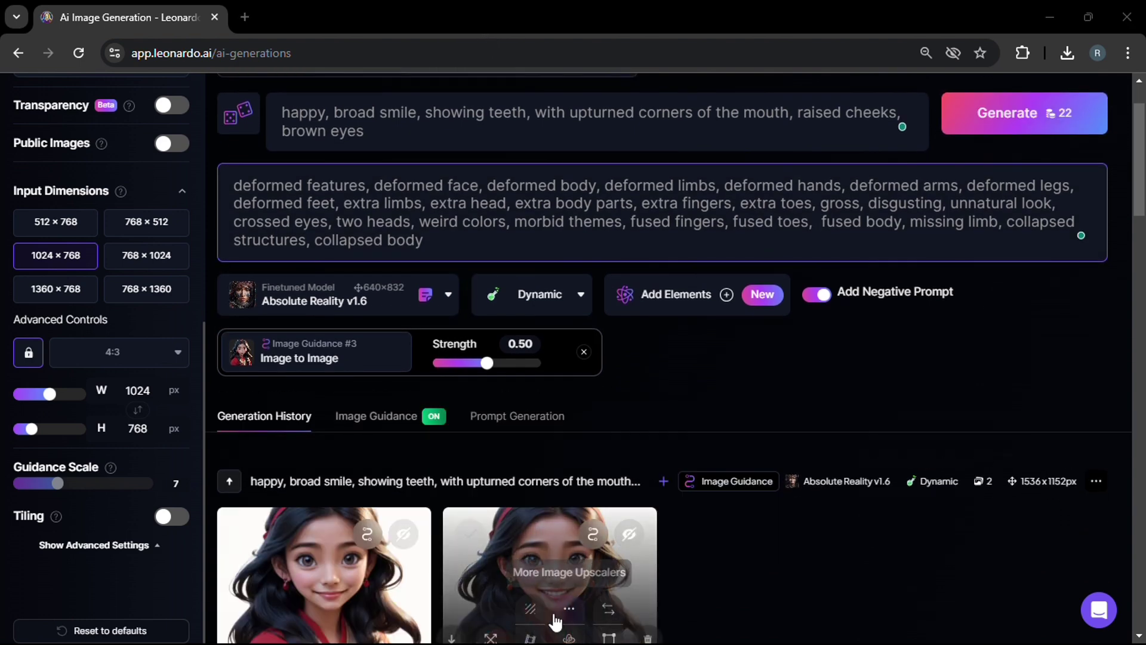
left_click(557, 603)
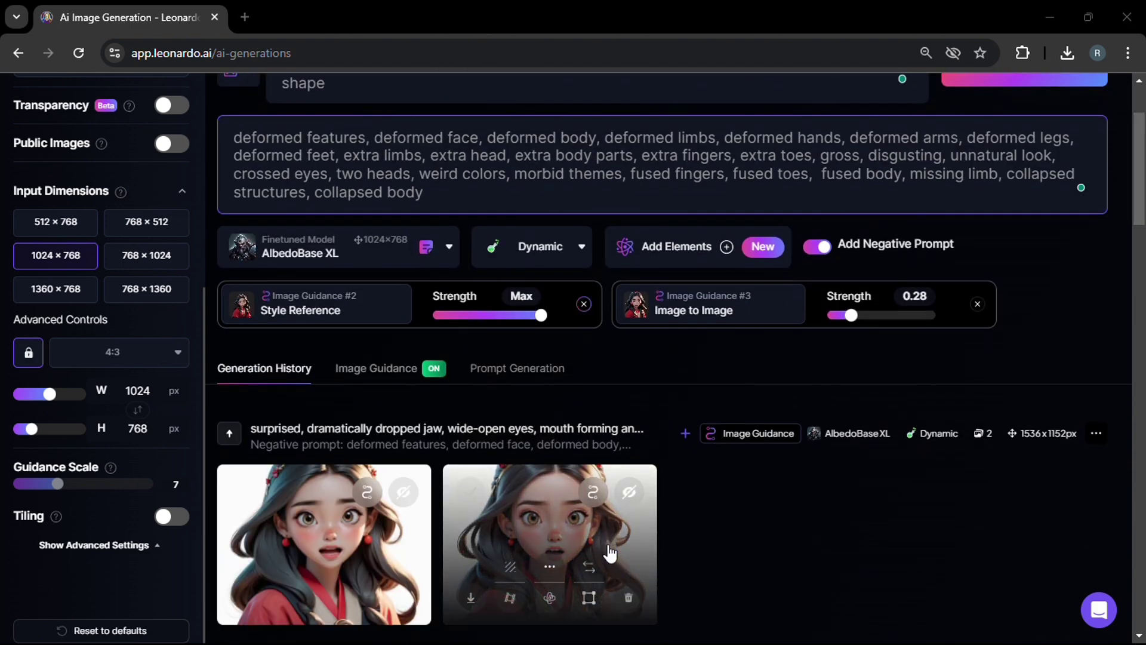
After viewing a surprised portrait, generate again with Absolute Reality v1.6 at 0.45 strength
left_click(609, 553)
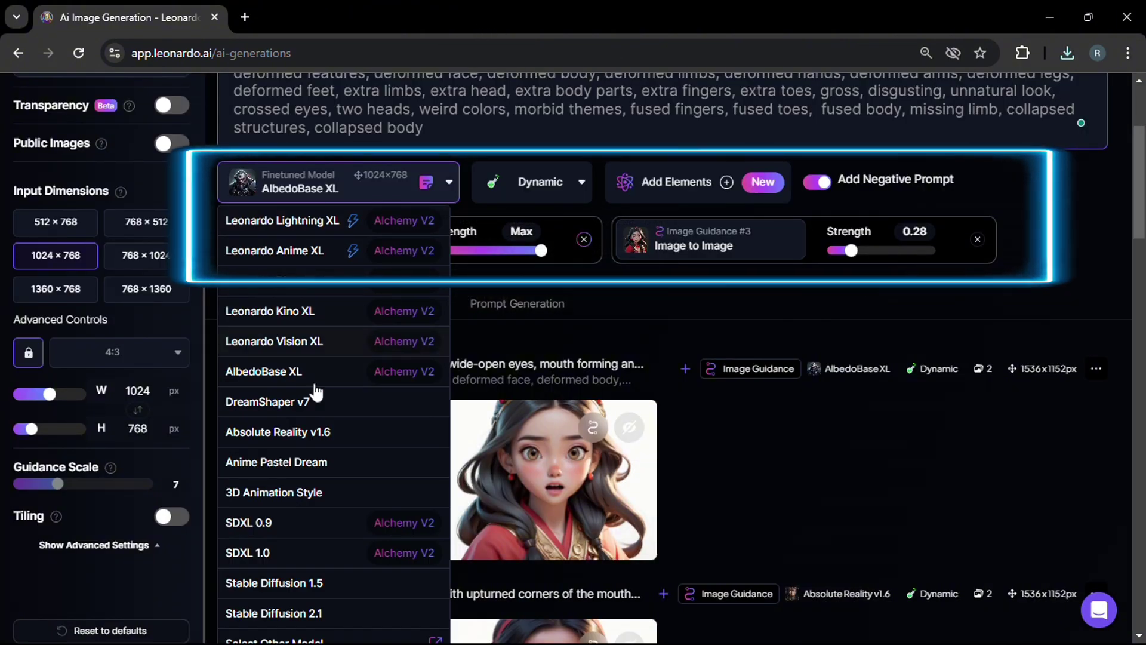
left_click(317, 432)
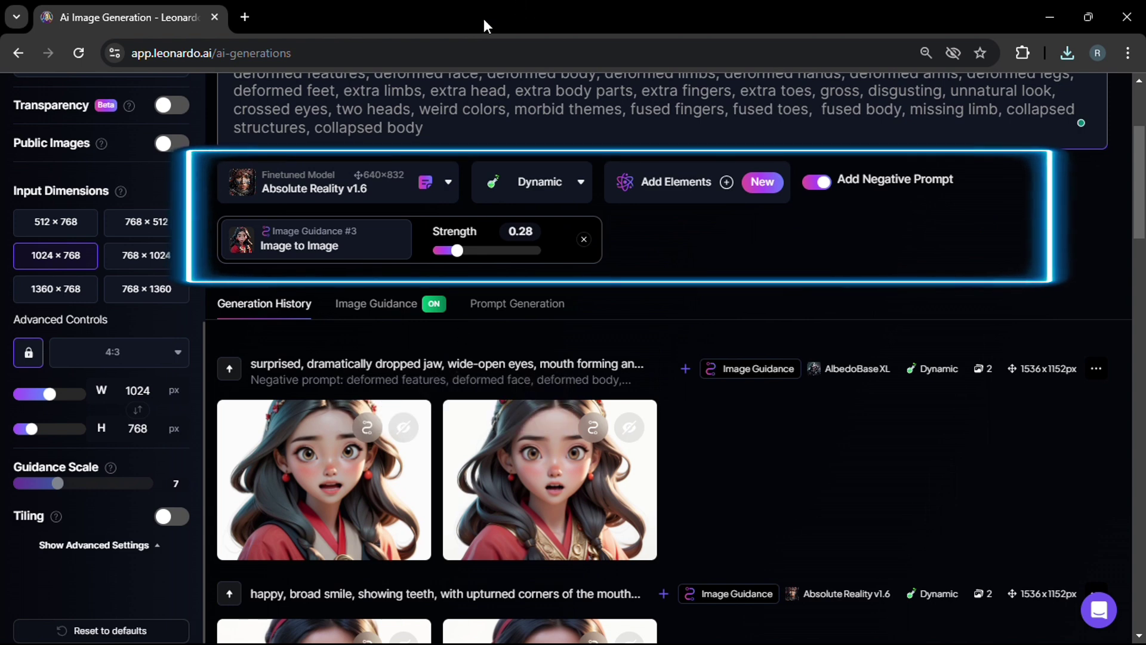
left_click_drag(471, 256, 484, 262)
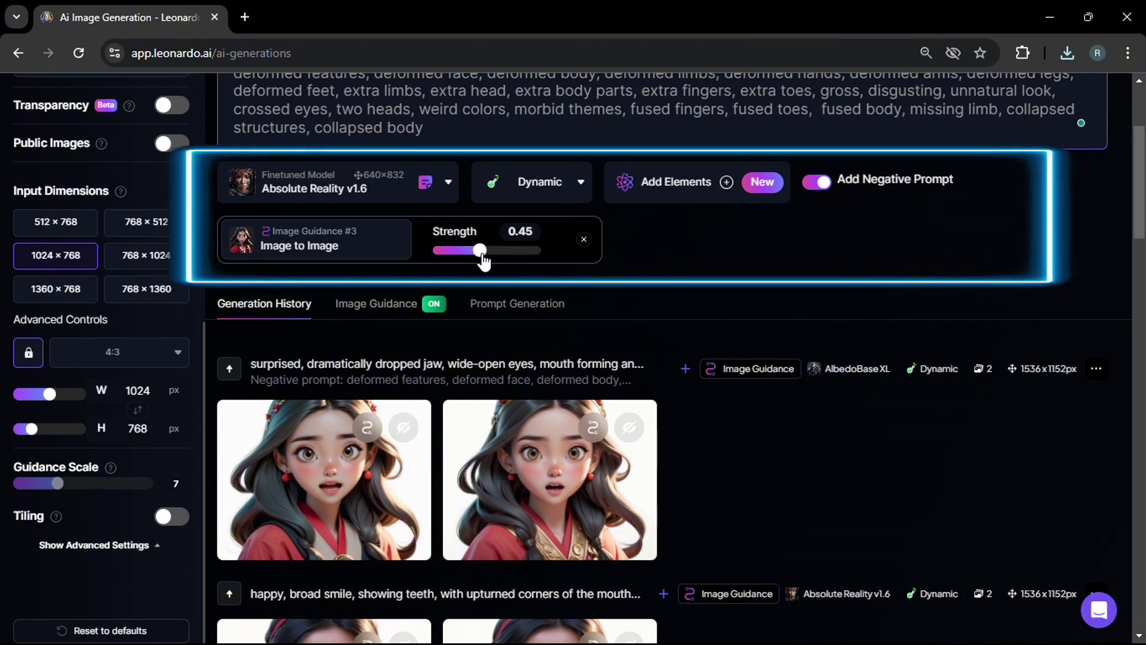
scroll(662, 339, "up", 3)
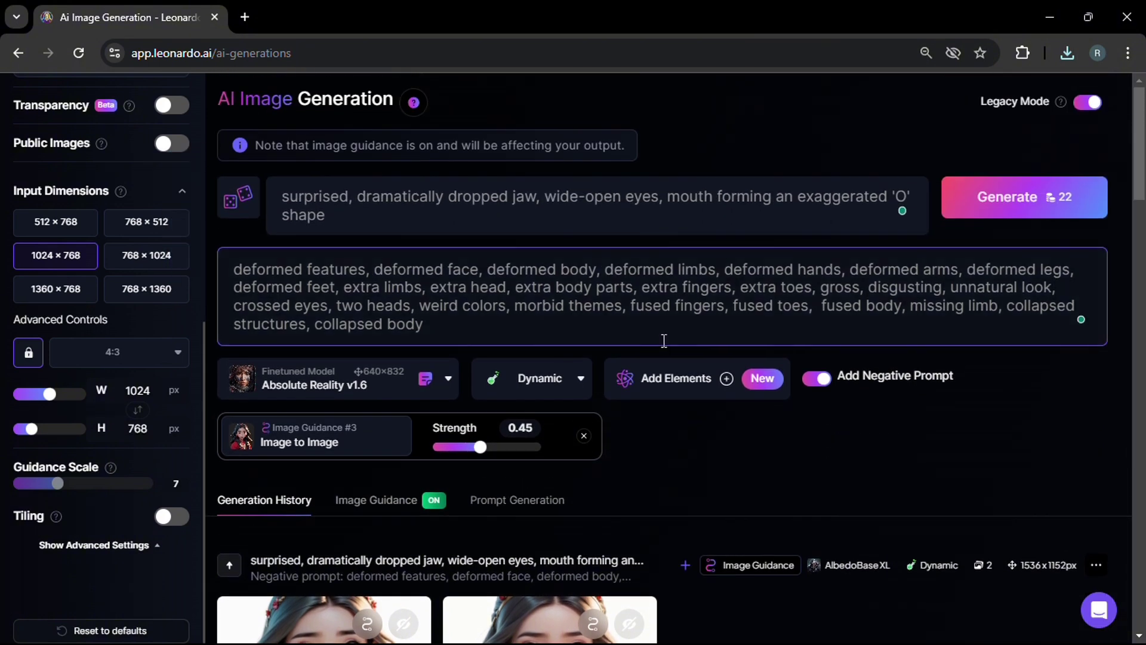
left_click(1049, 197)
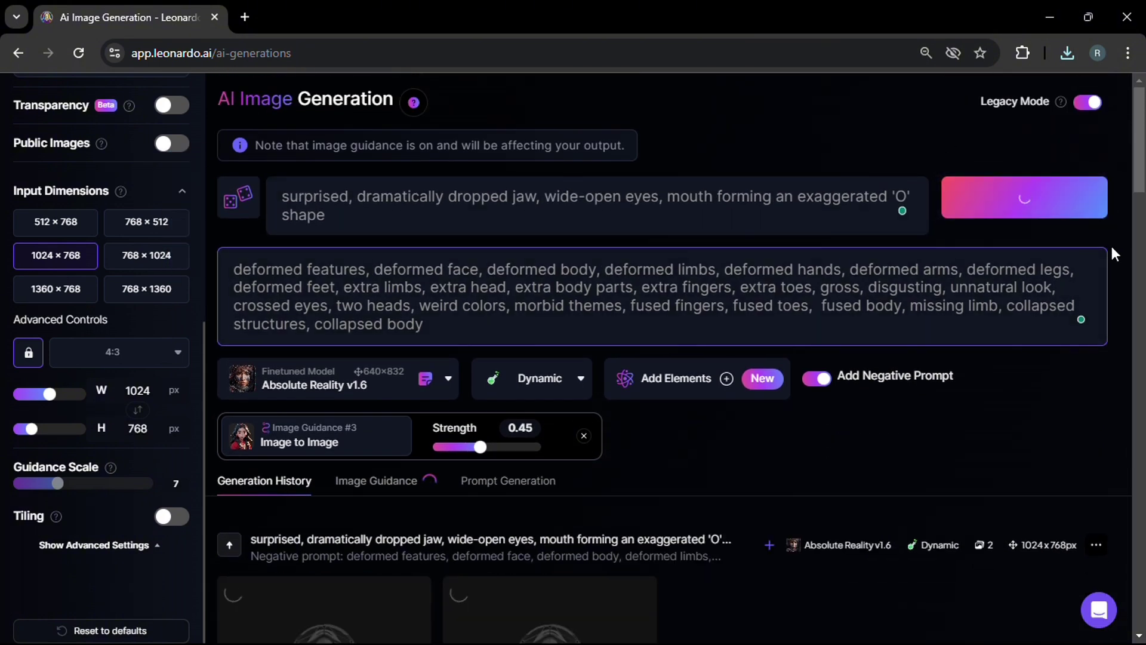
Inspect the first surprised portrait, then generate the angry, frowning portraits
scroll(297, 536, "down", 2)
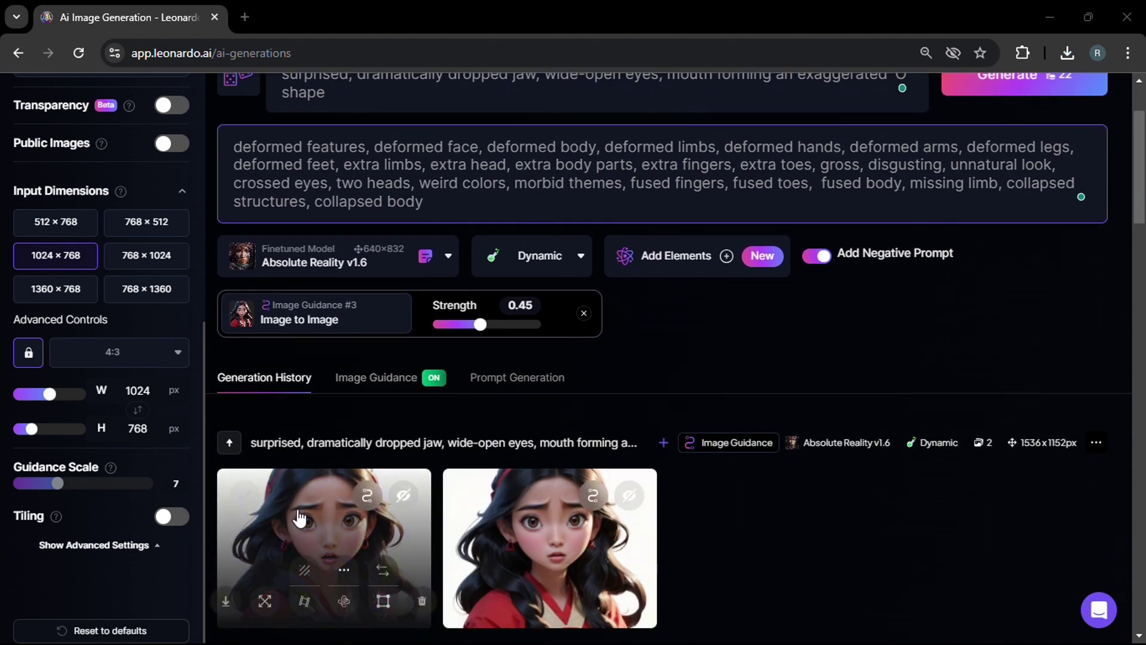
left_click(298, 512)
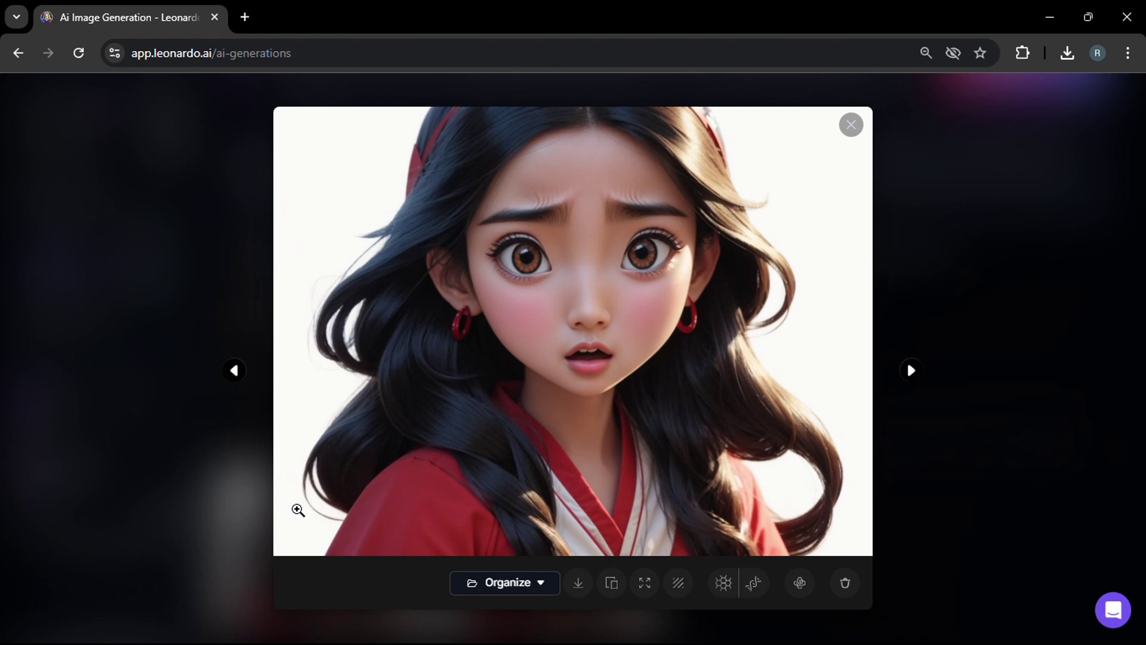
left_click(925, 129)
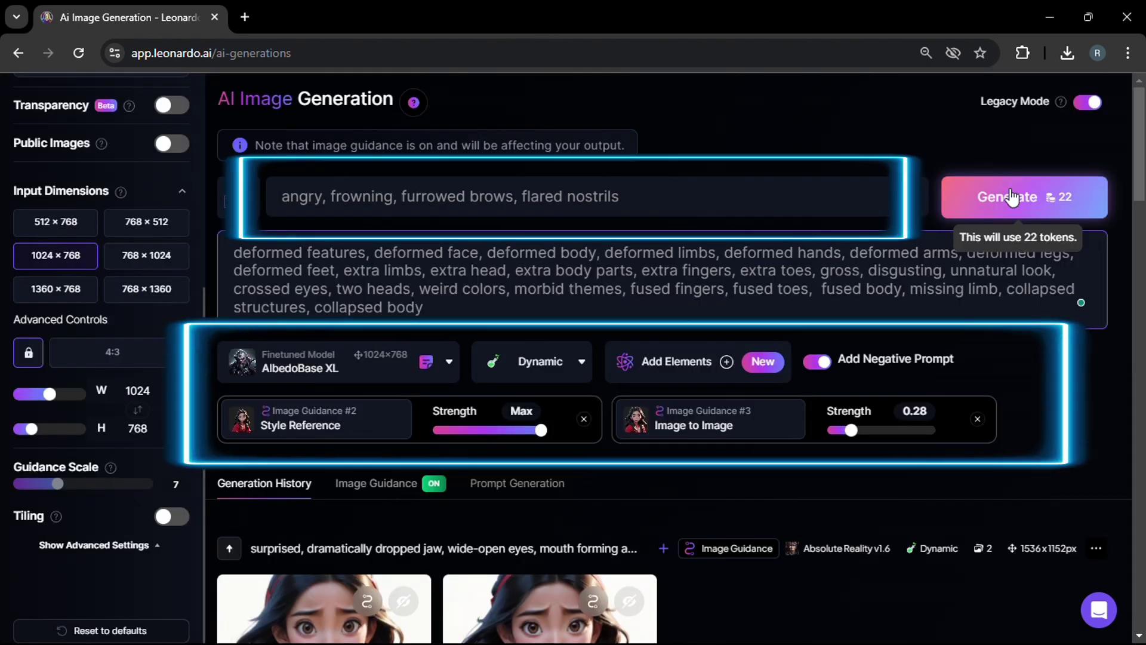
left_click(1018, 192)
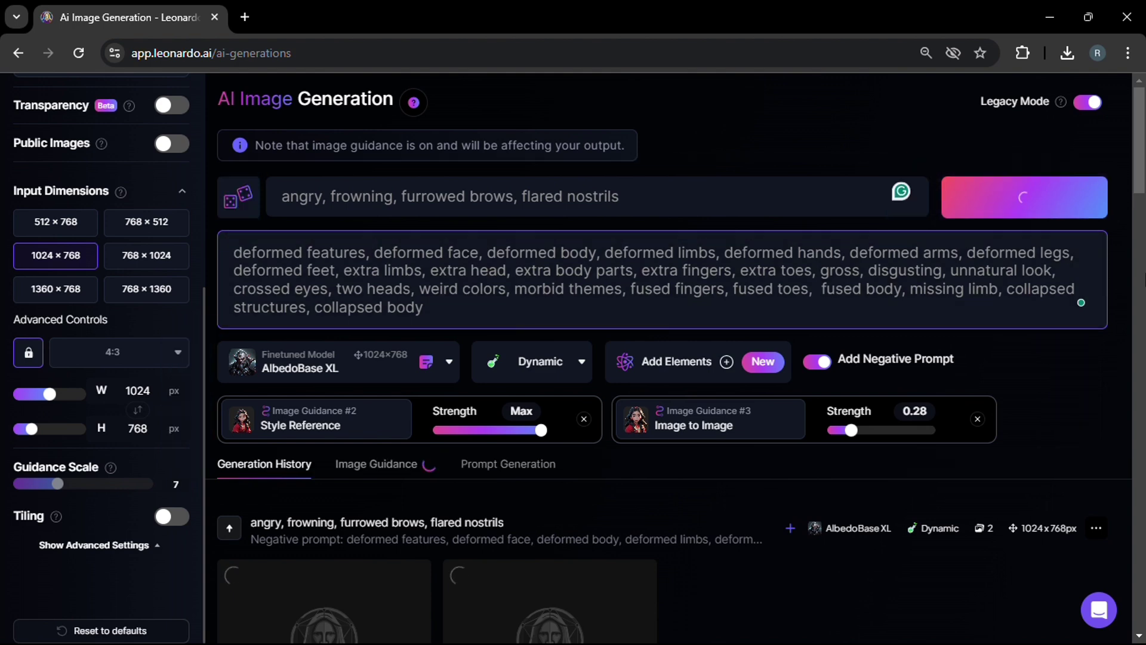
Review the second angry, frowning portrait enlarged in the lightbox
scroll(675, 358, "down", 2)
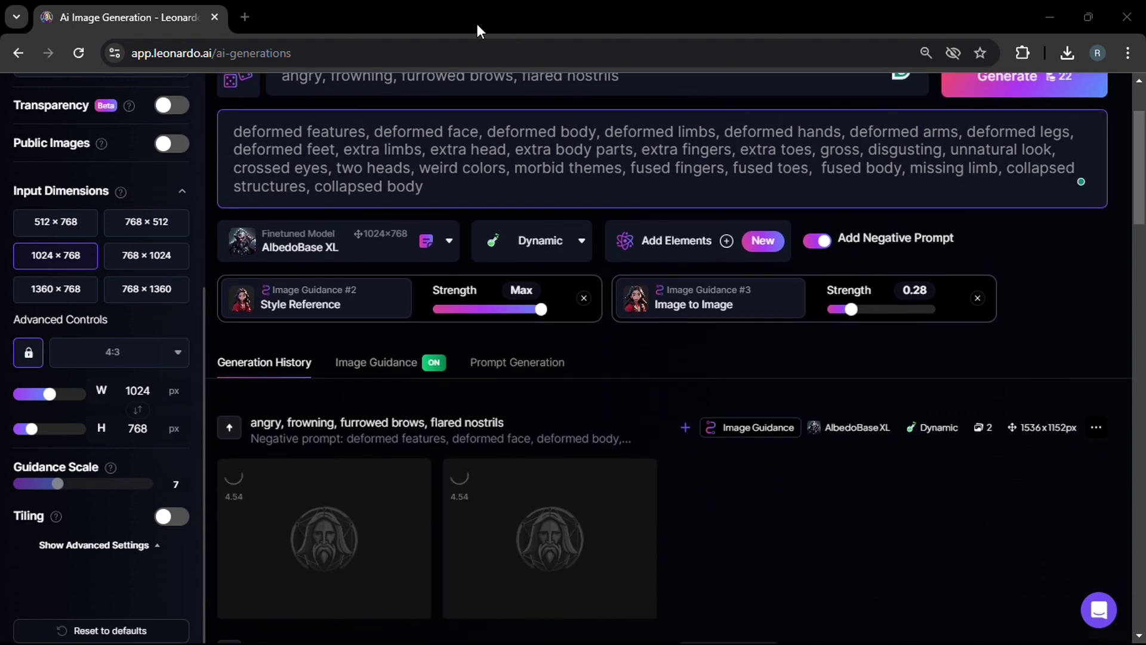
left_click(541, 508)
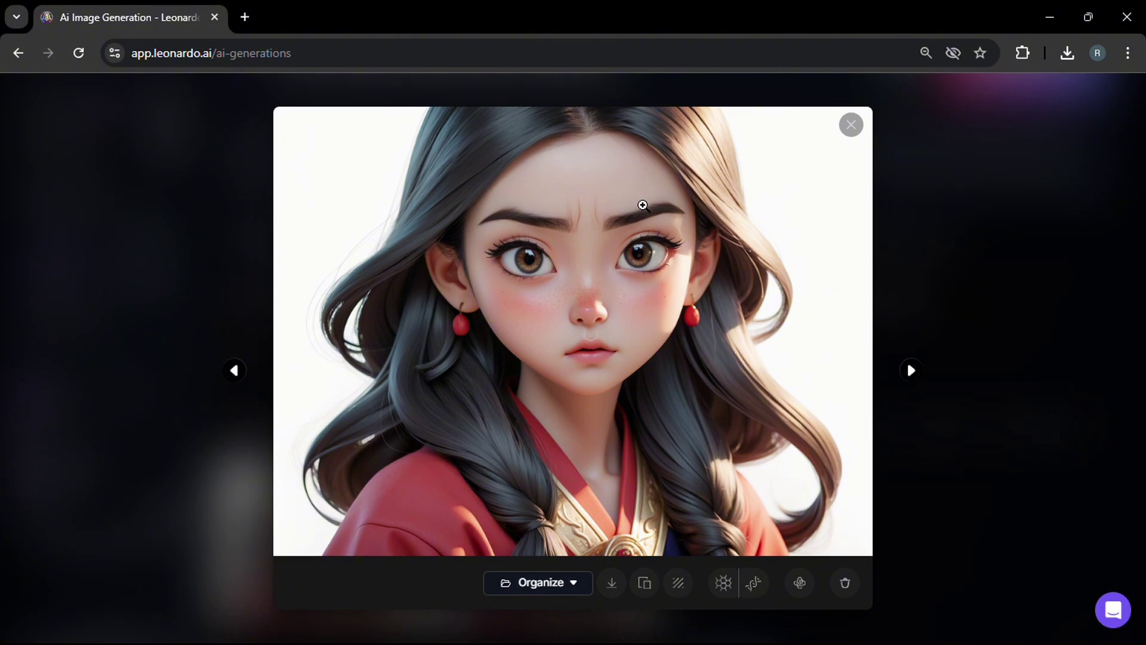
left_click(852, 125)
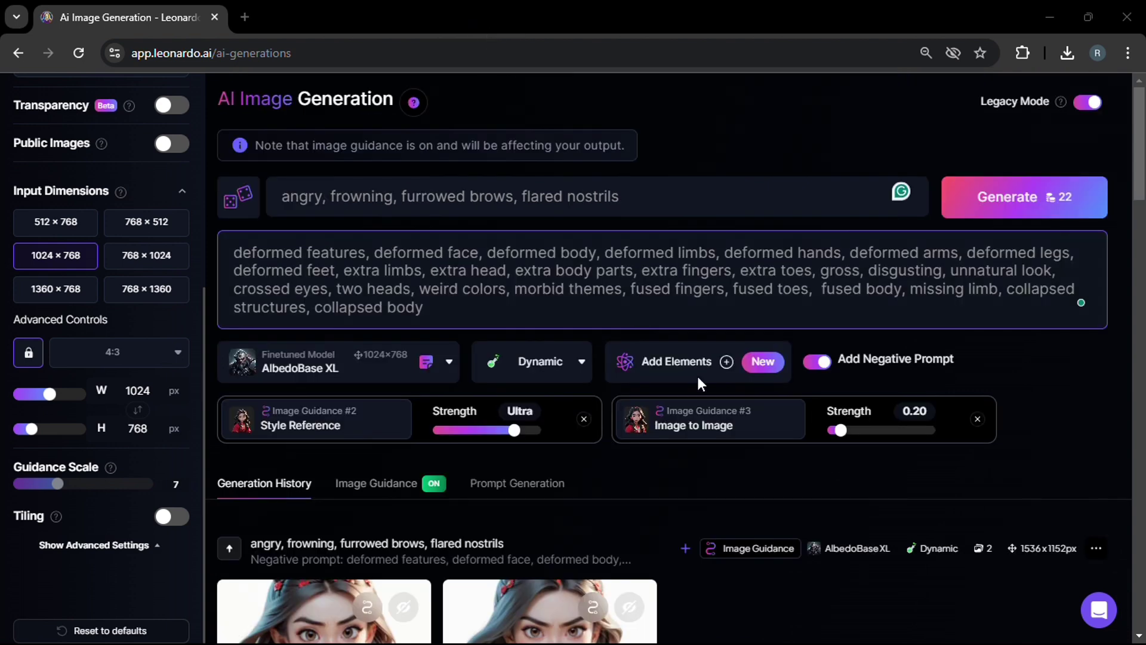
scroll(724, 395, "down", 3)
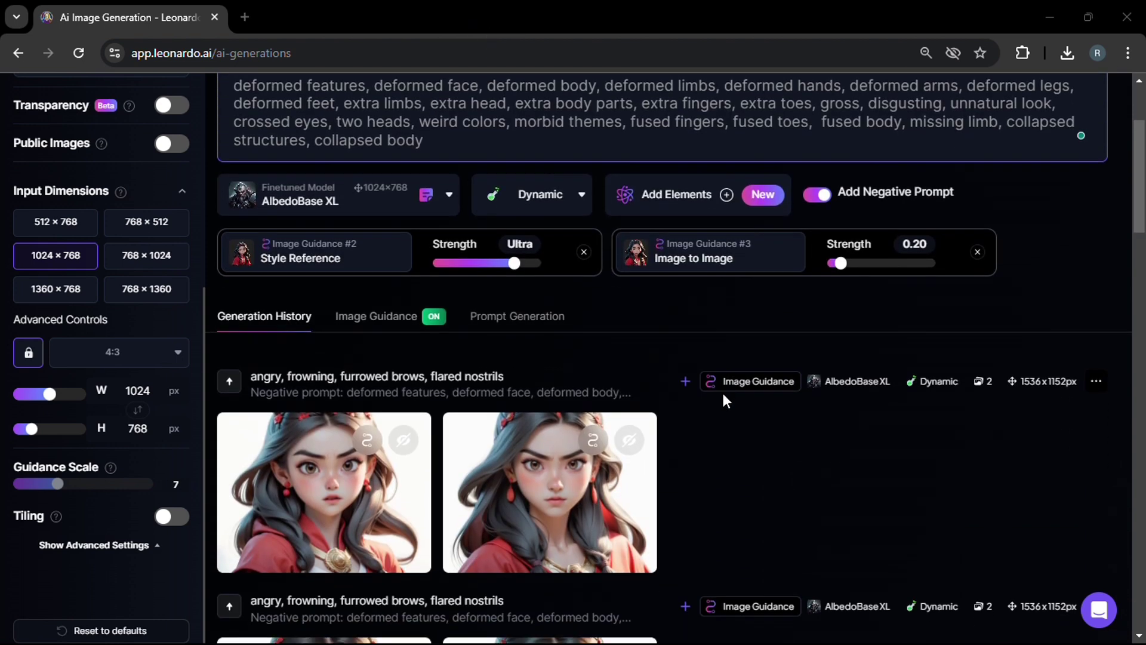
scroll(724, 395, "up", 2)
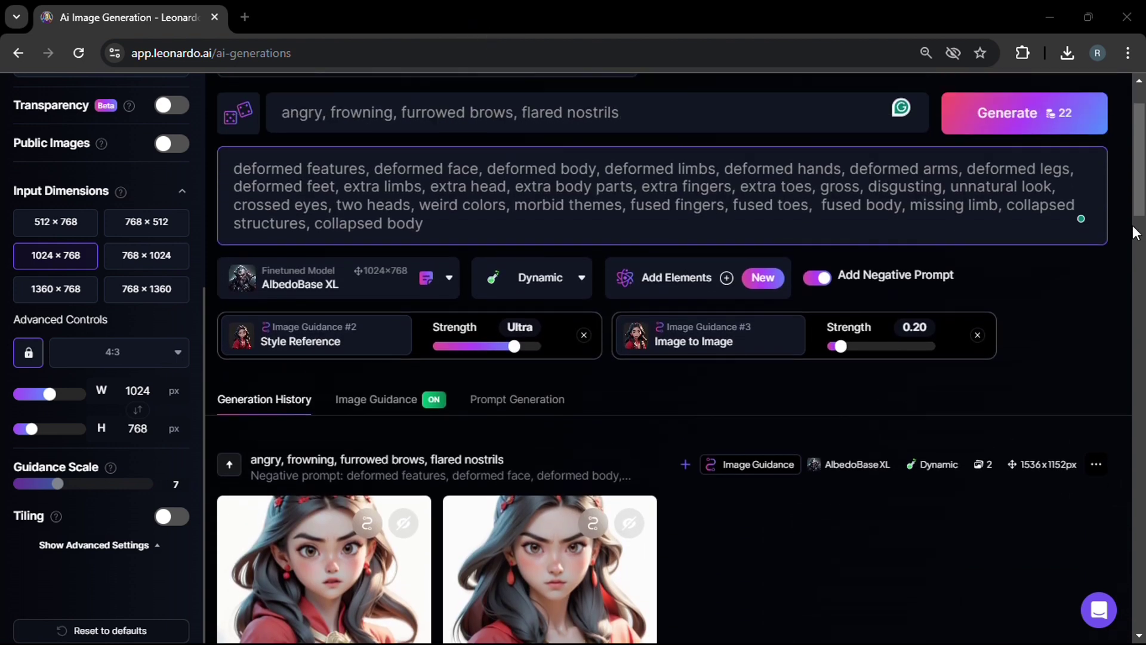
scroll(537, 478, "down", 1)
left_click(538, 481)
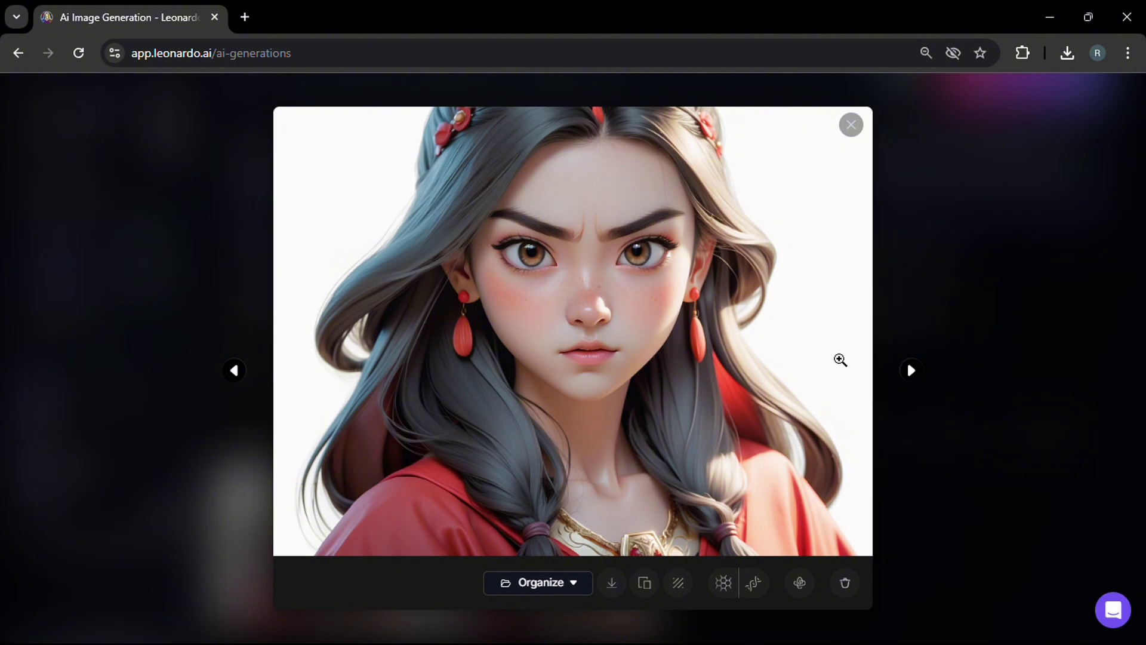
key("Escape")
Regenerate the angry portraits at 0.15 strength and inspect a new result
left_click(993, 86)
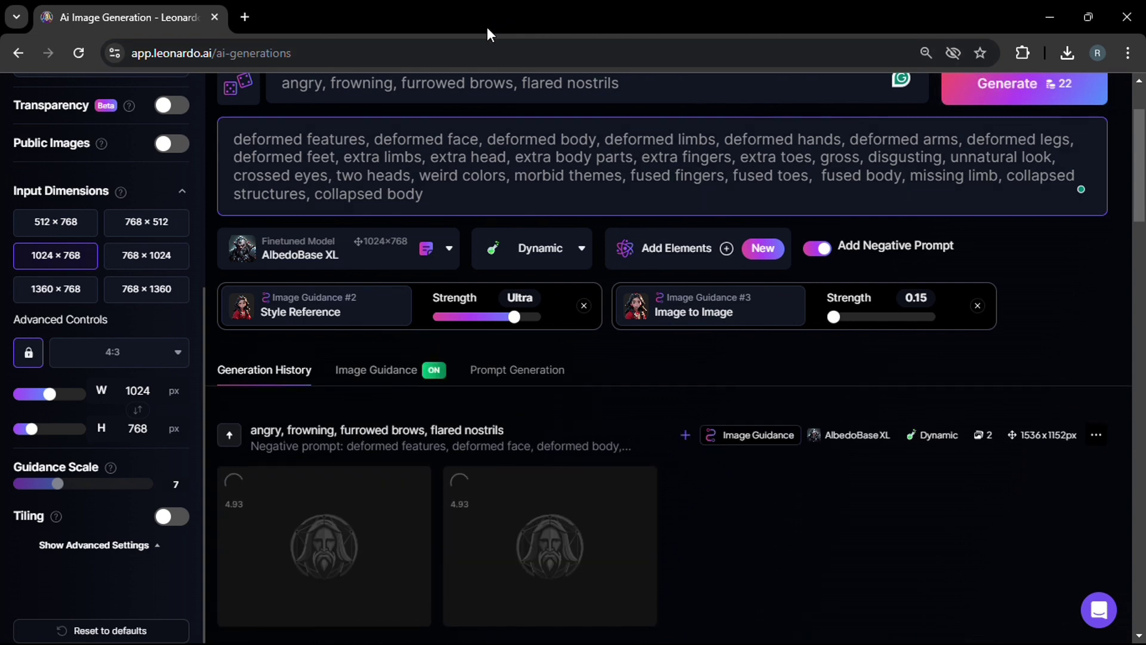
left_click(524, 534)
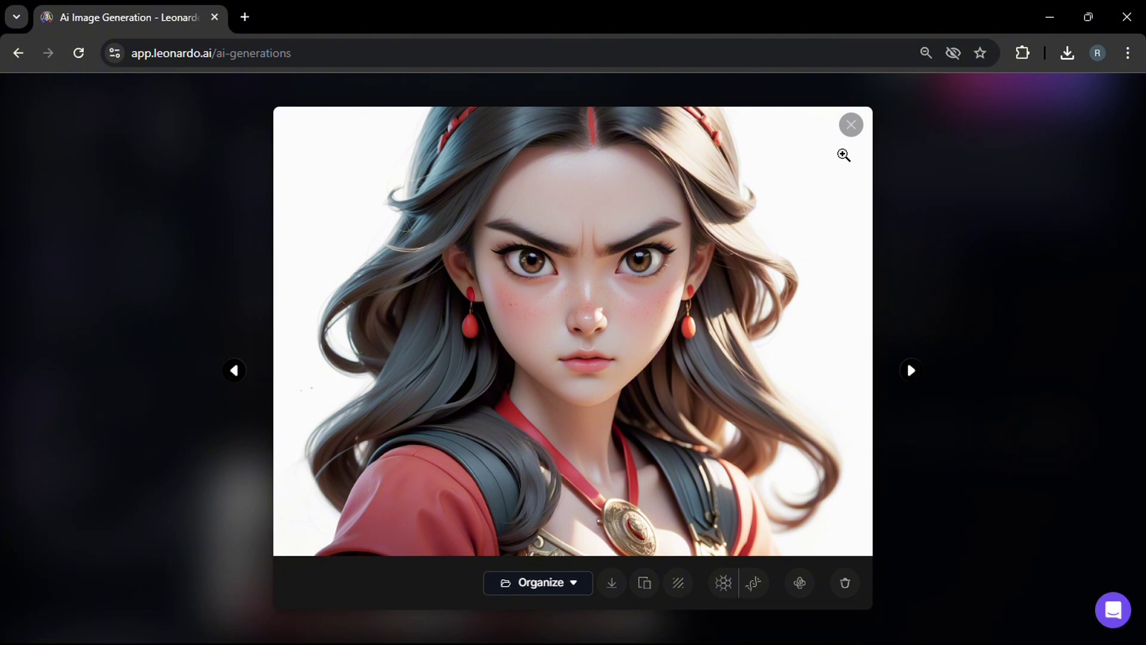
left_click(851, 124)
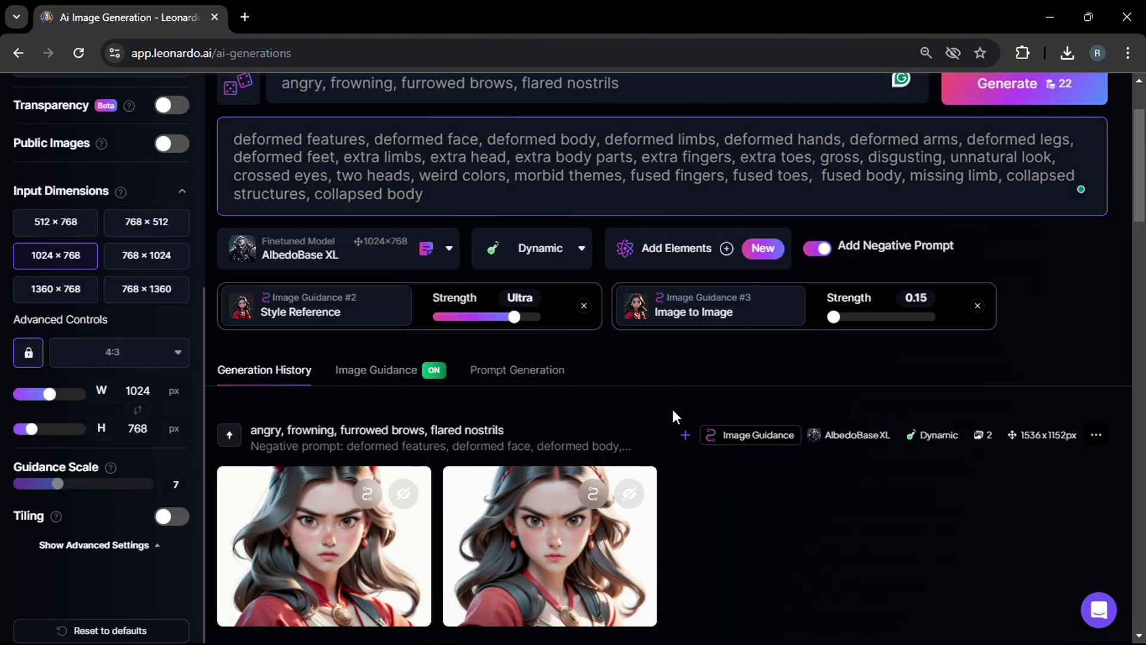
Switch the model to Absolute Reality v1.6 and inspect the first new angry image
scroll(673, 411, "up", 2)
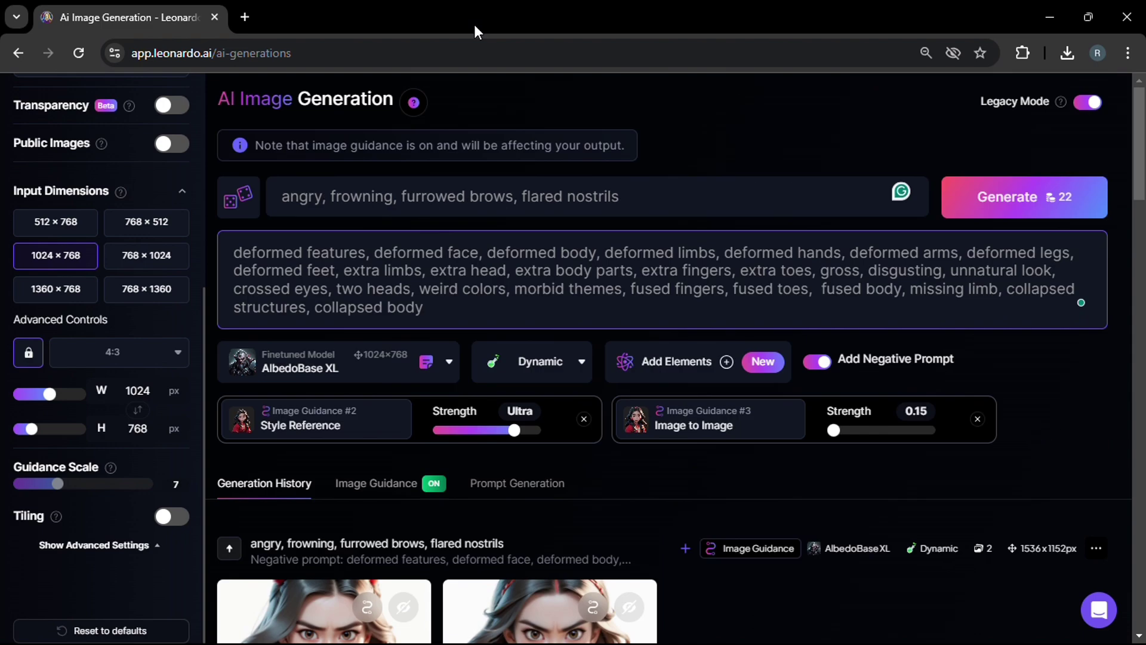
left_click(392, 374)
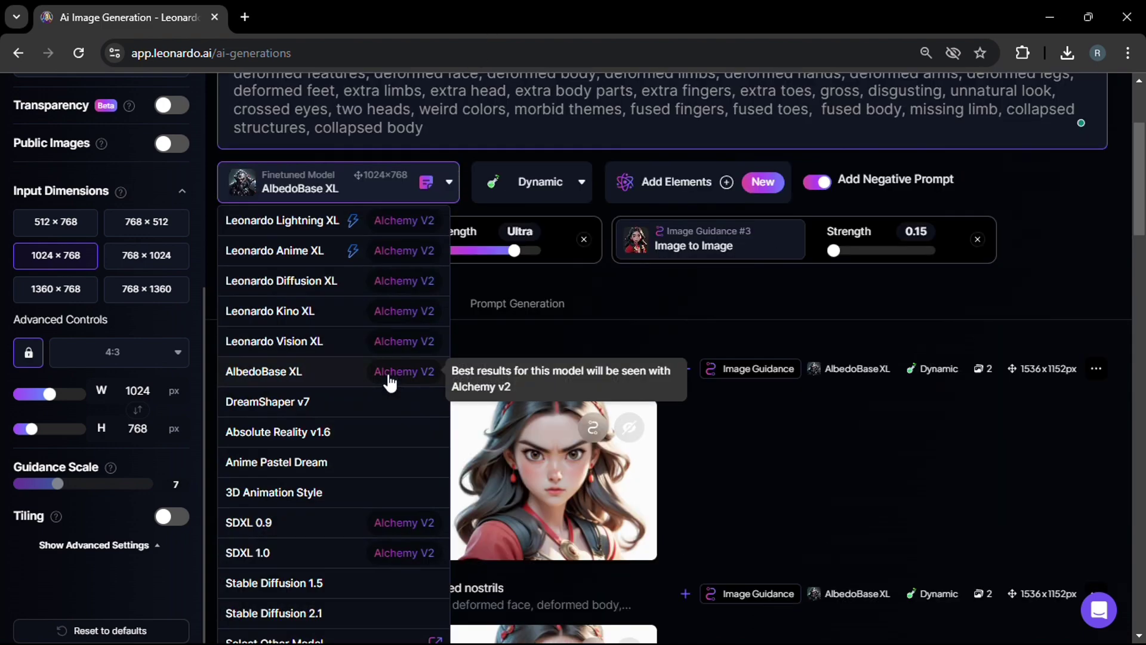
left_click(330, 431)
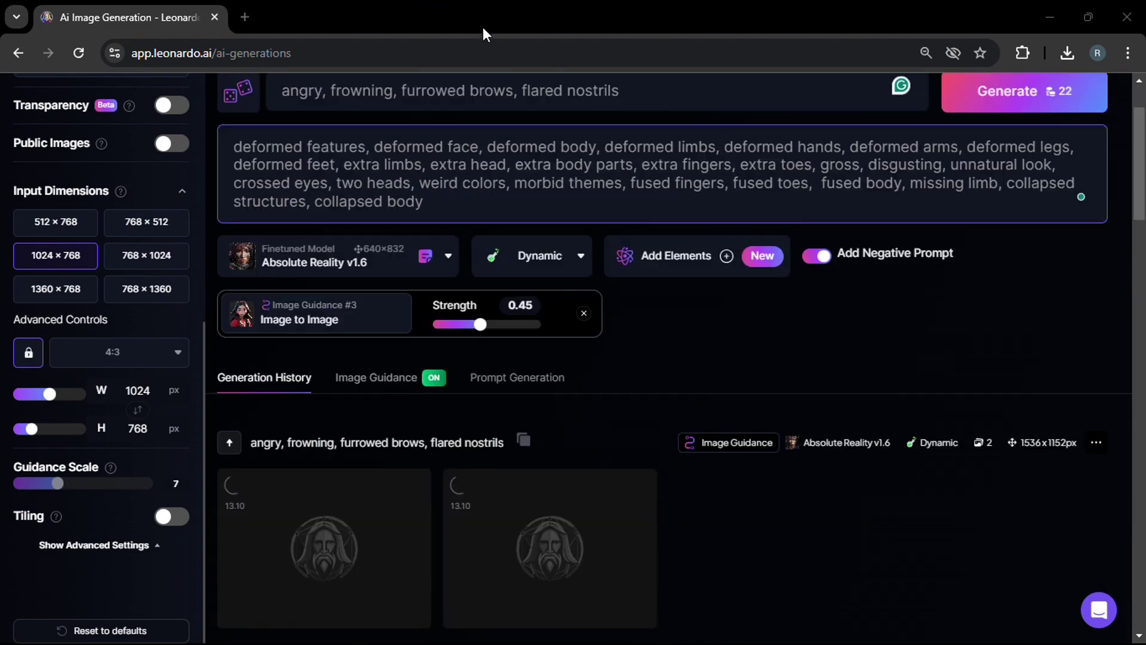
scroll(1141, 192, "up", 2)
scroll(1140, 192, "down", 2)
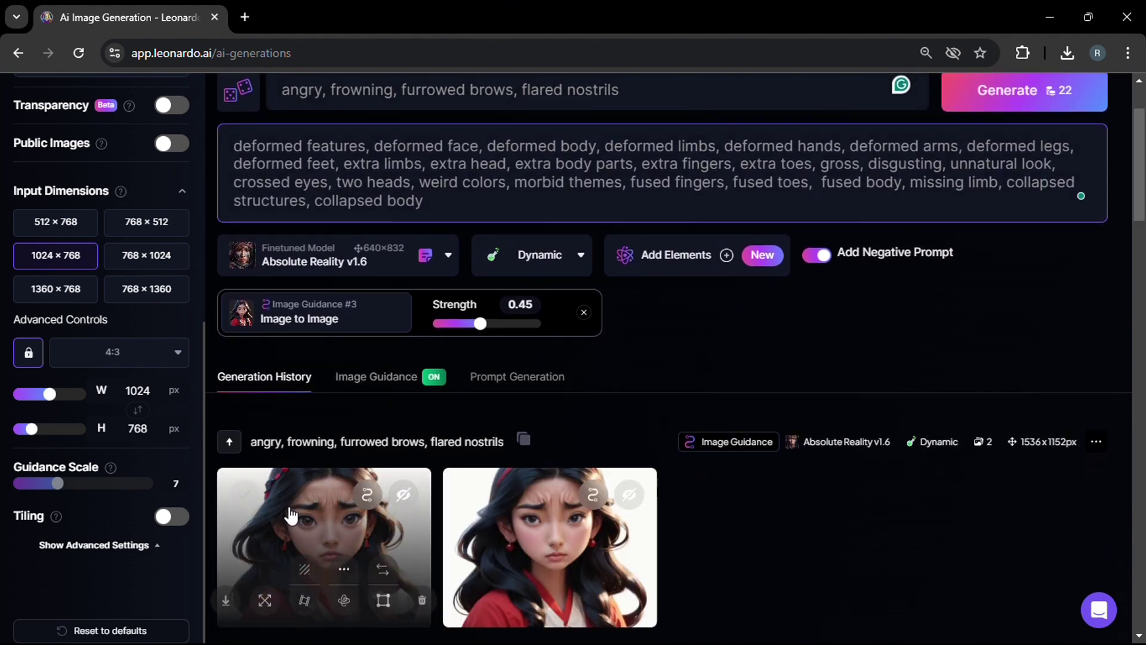
left_click(292, 505)
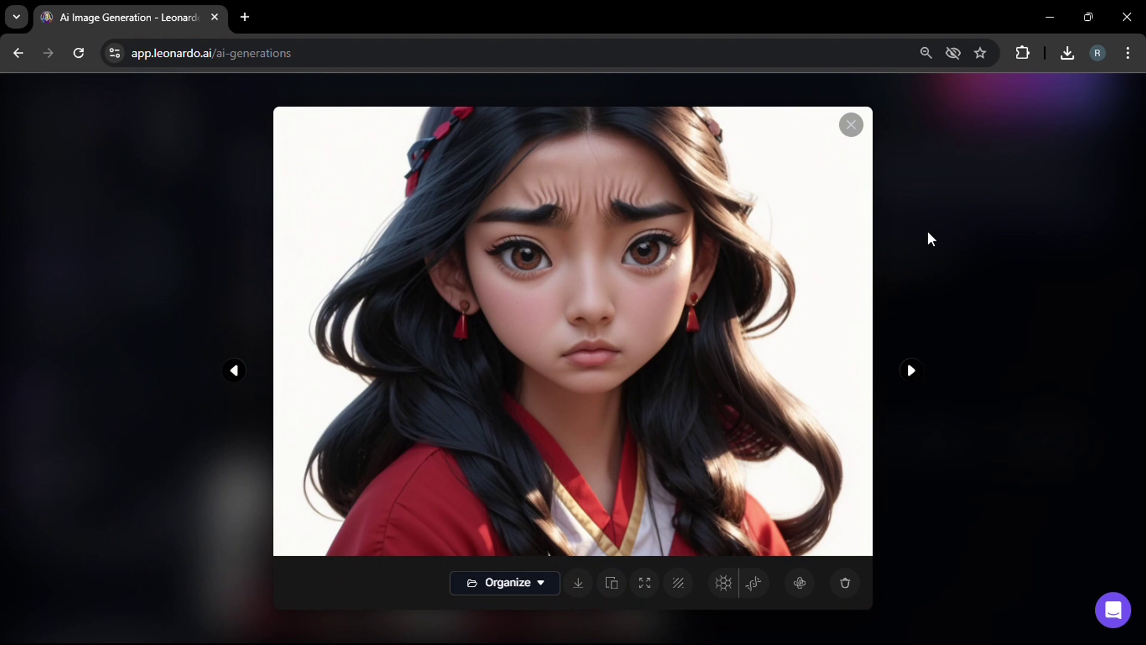
left_click(852, 125)
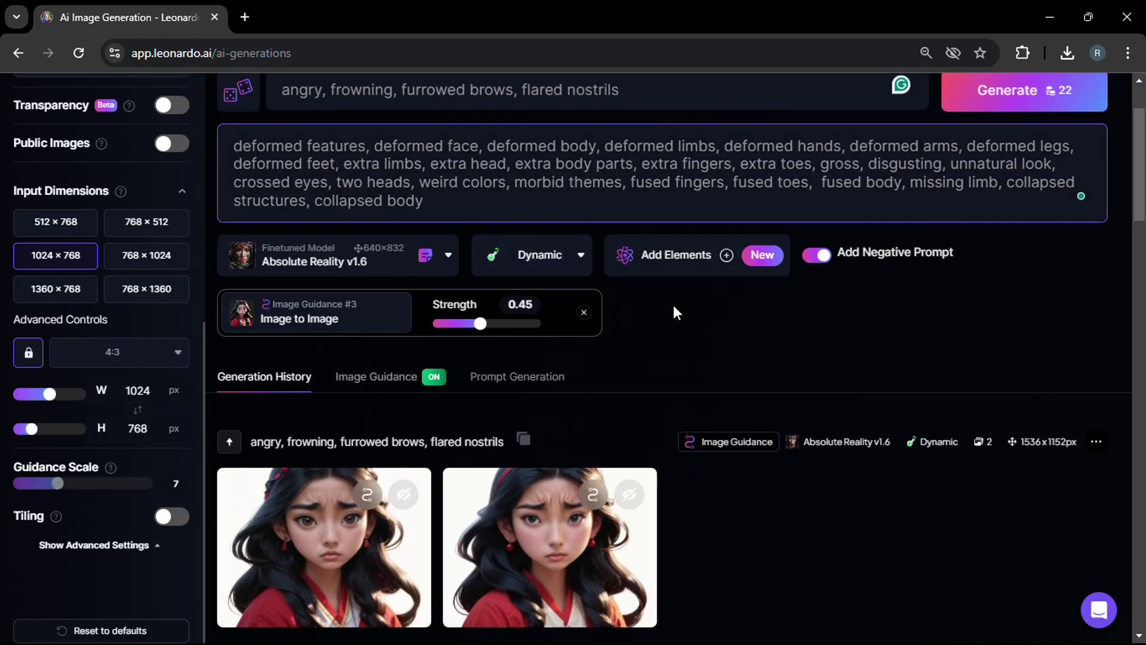
Inspect the second generation's left image, then raise image-to-image strength to 0.55
scroll(591, 375, "down", 4)
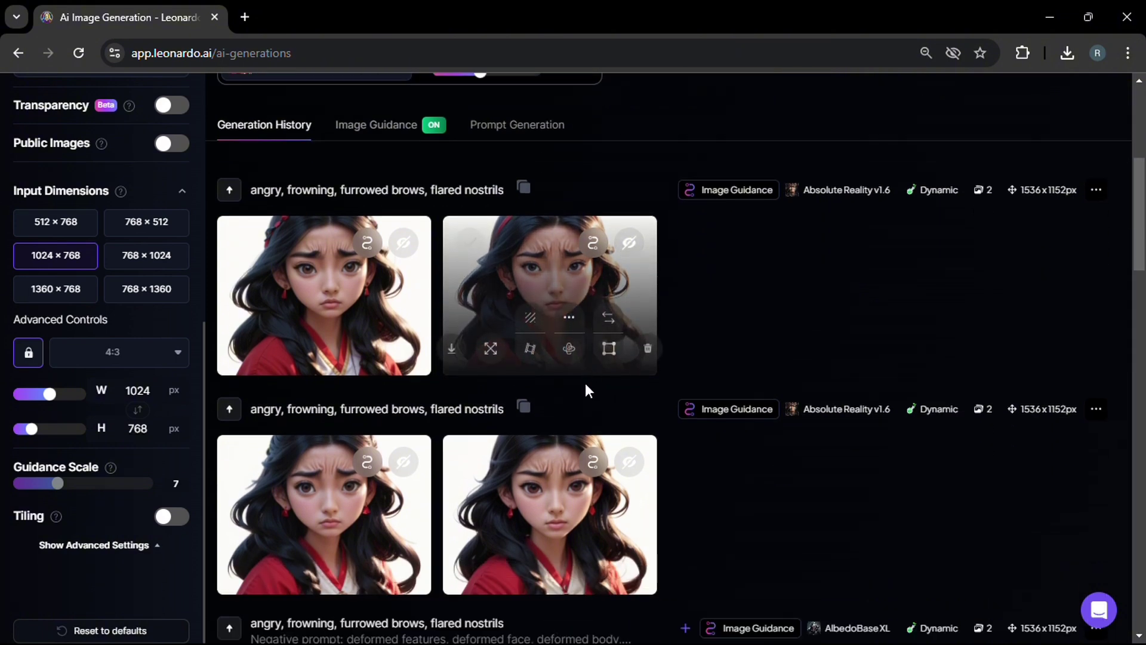
left_click(302, 487)
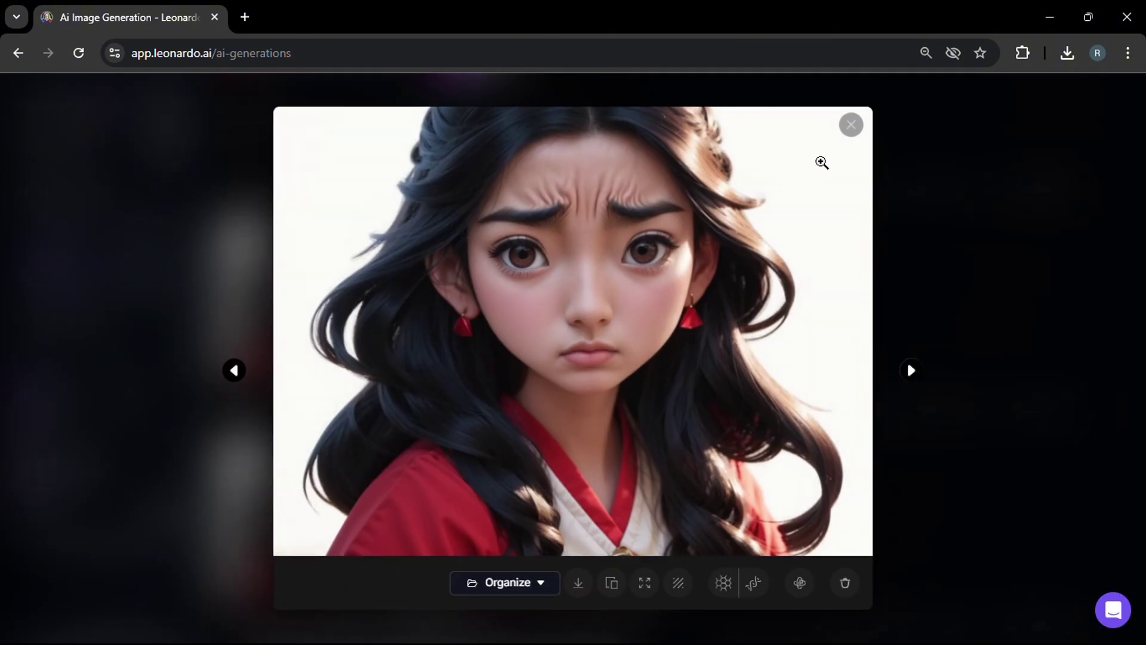
left_click(851, 125)
scroll(508, 382, "up", 5)
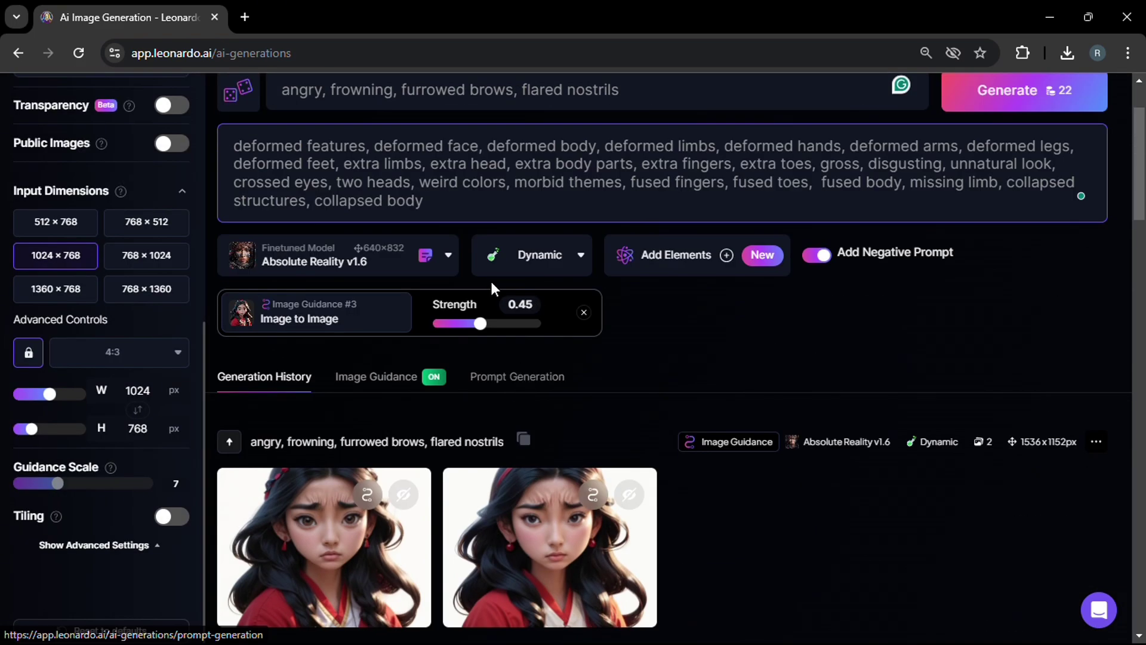
left_click_drag(482, 326, 495, 327)
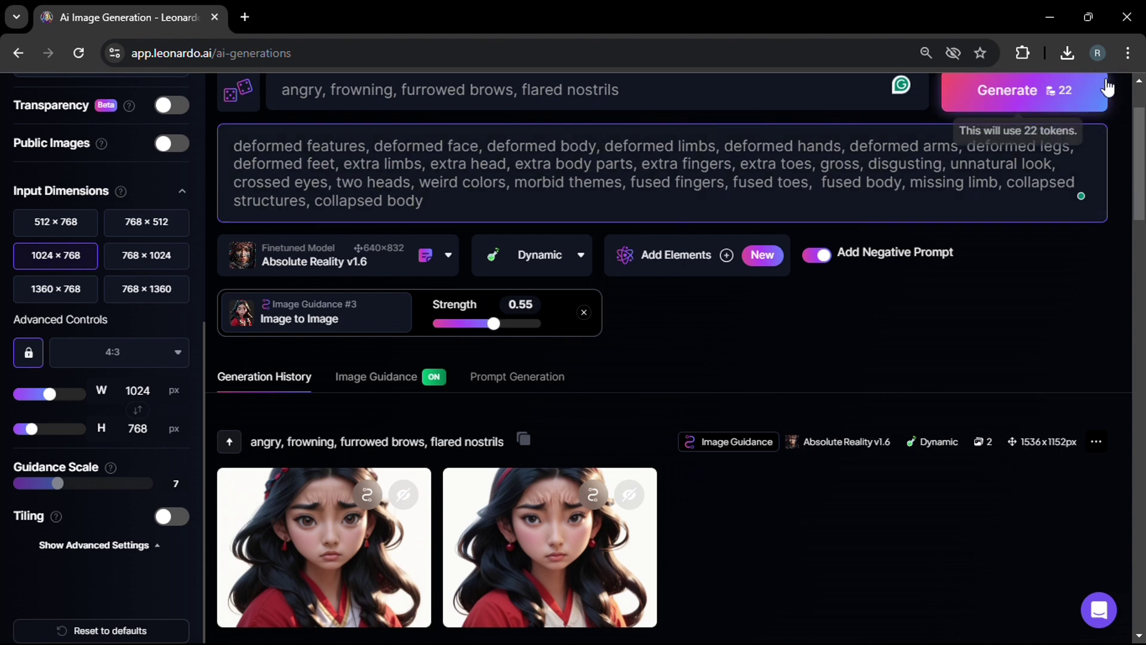
scroll(1063, 144, "up", 1)
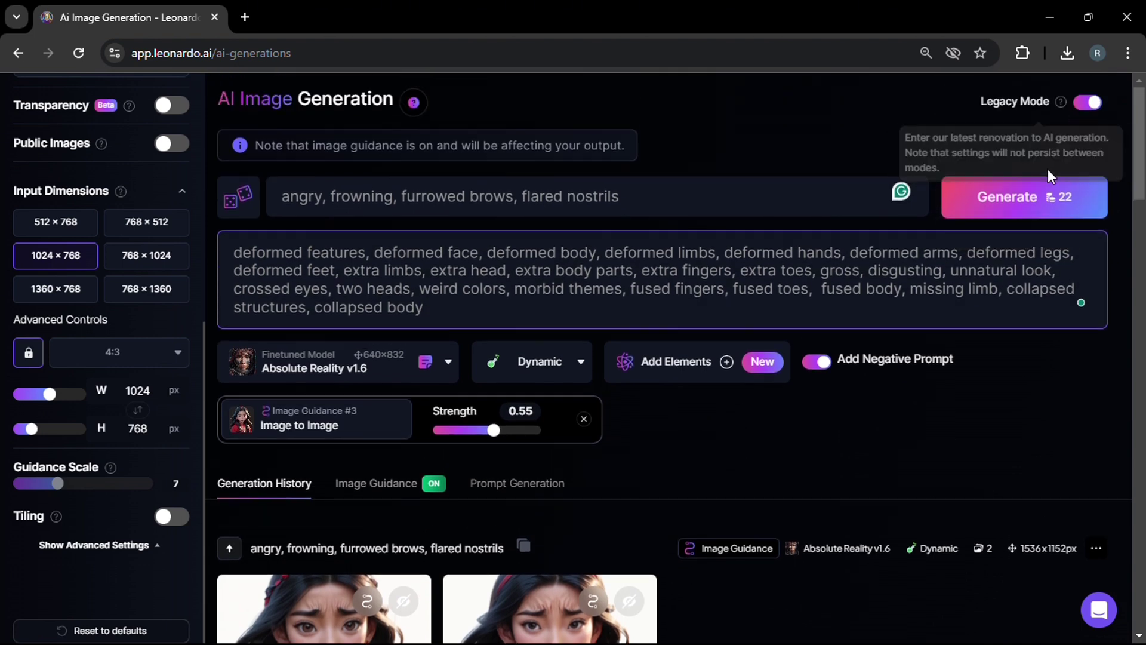
Generate with Absolute Reality v1.6 at 0.55 strength and enlarge the second new image
left_click(1026, 200)
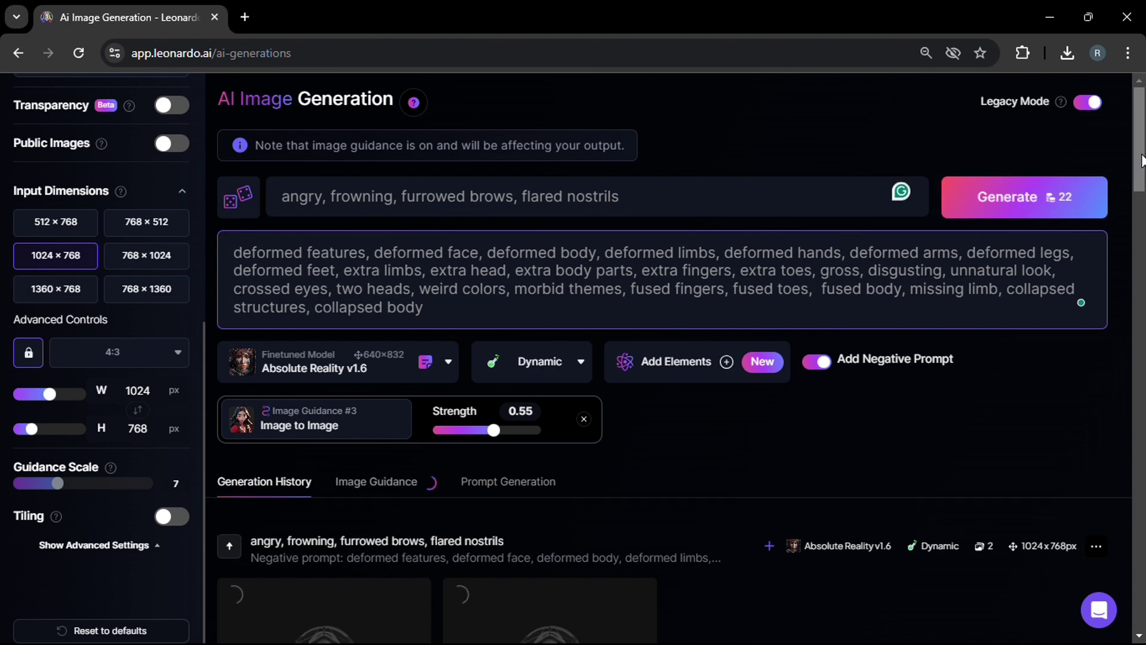
scroll(483, 633, "down", 2)
left_click(505, 544)
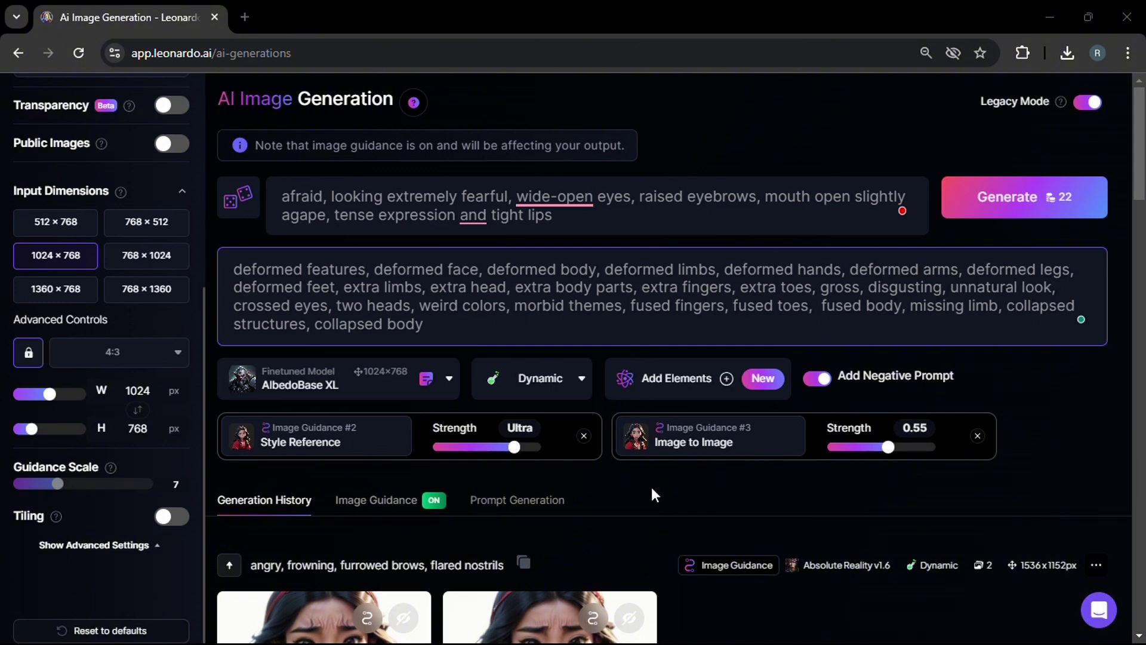
Bring the image-to-image strength down to 0.20
left_click_drag(887, 449, 876, 448)
key("Left")
key("Left")
key("Left")
key("Left")
key("Left")
left_click(843, 454)
left_click_drag(843, 454, 842, 461)
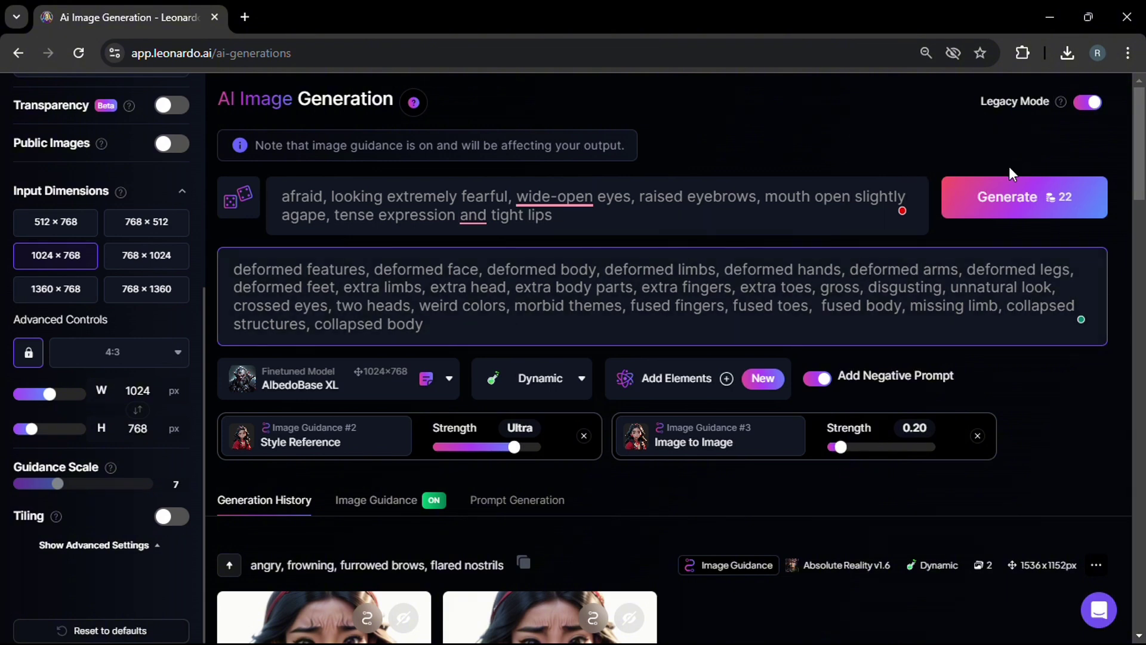
Generate the afraid portraits, preview the first, then lower strength to 0.15
left_click(1013, 194)
scroll(965, 299, "down", 2)
scroll(964, 300, "down", 1)
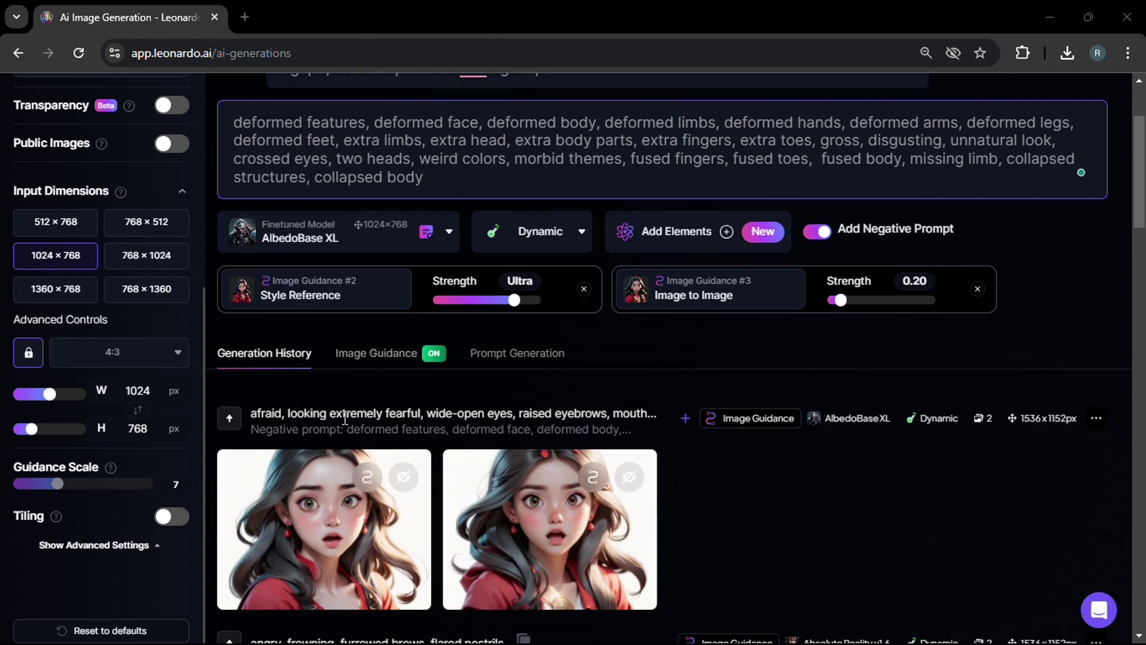
left_click(263, 507)
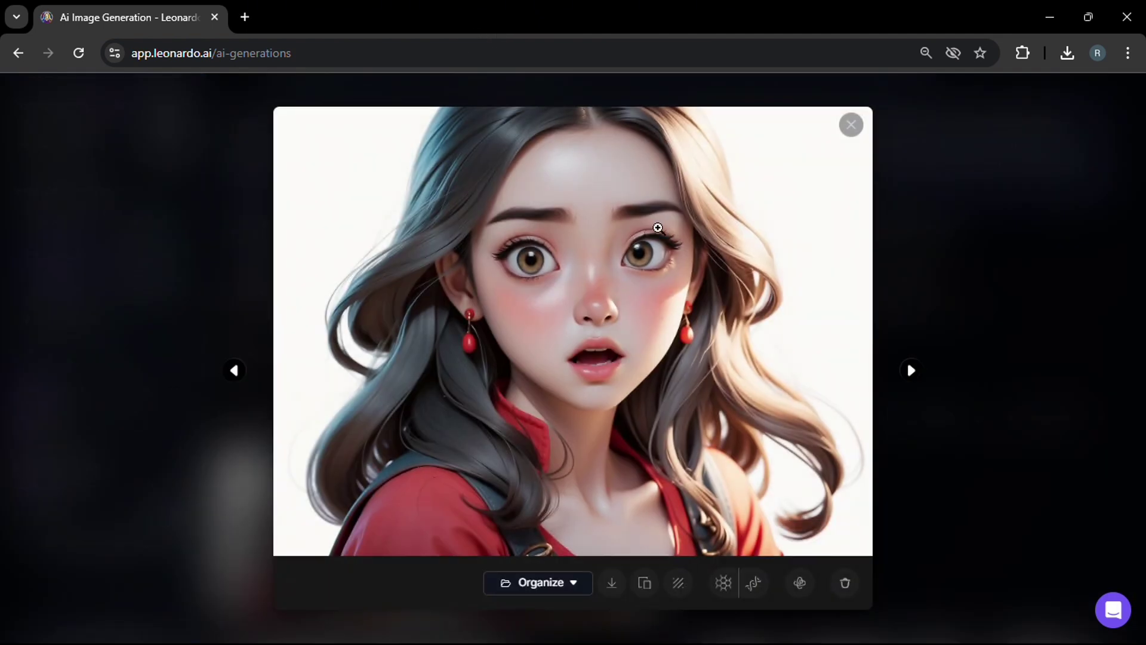
left_click(851, 125)
left_click_drag(841, 300, 834, 303)
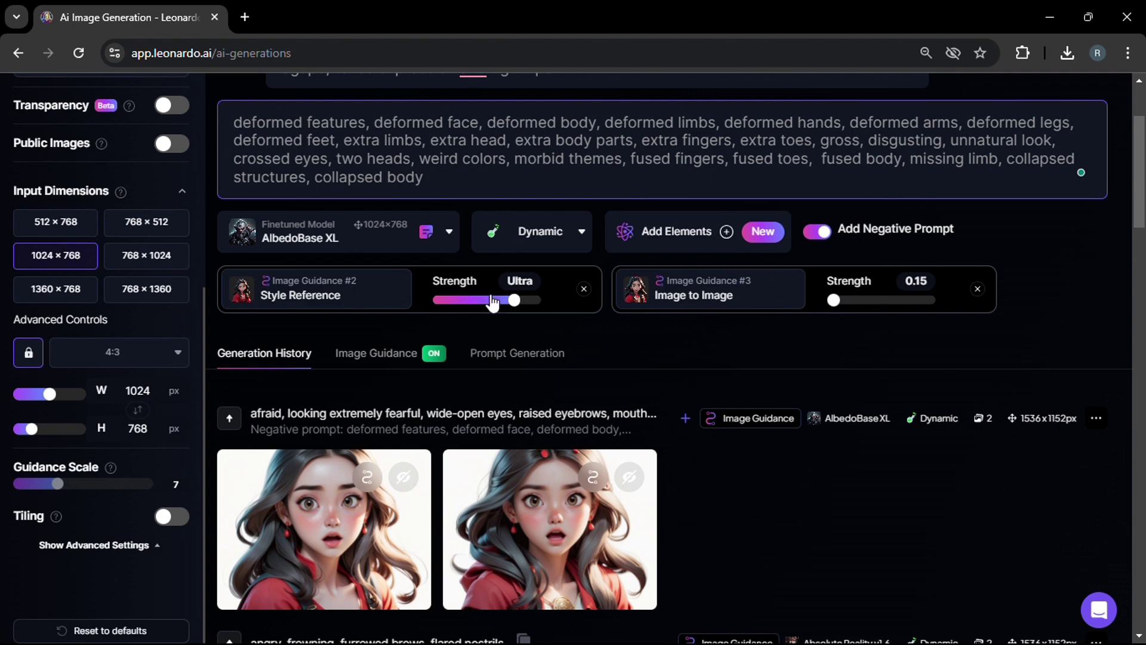
scroll(507, 299, "up", 3)
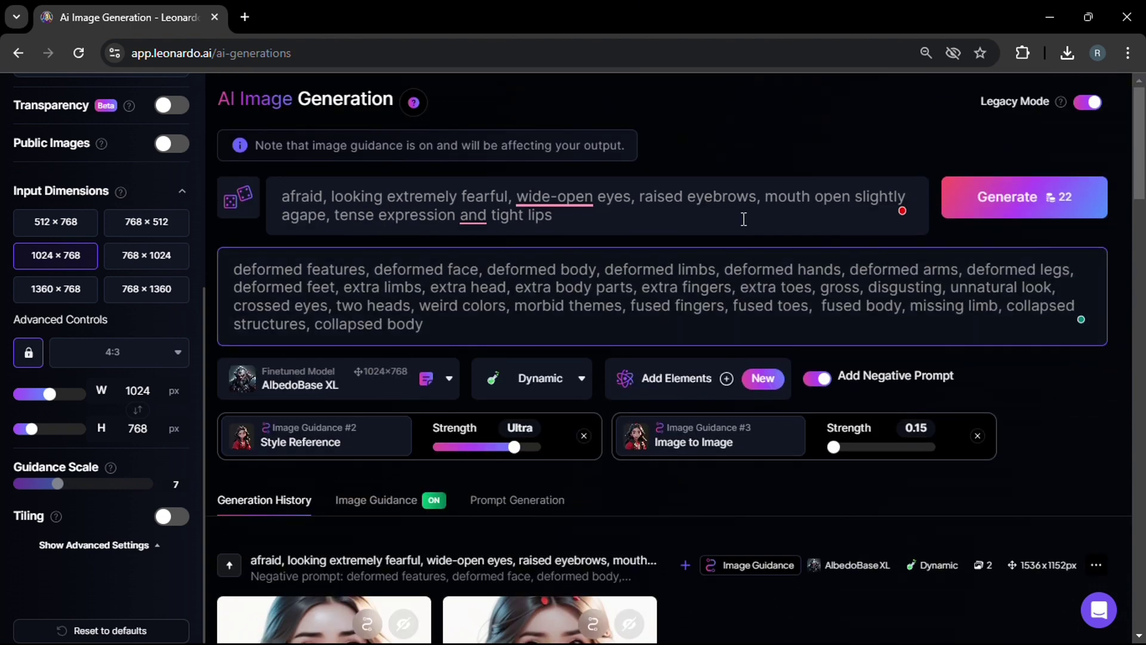
Generate afraid portraits at 0.15 strength and inspect the first new image enlarged
left_click(990, 196)
scroll(891, 249, "down", 3)
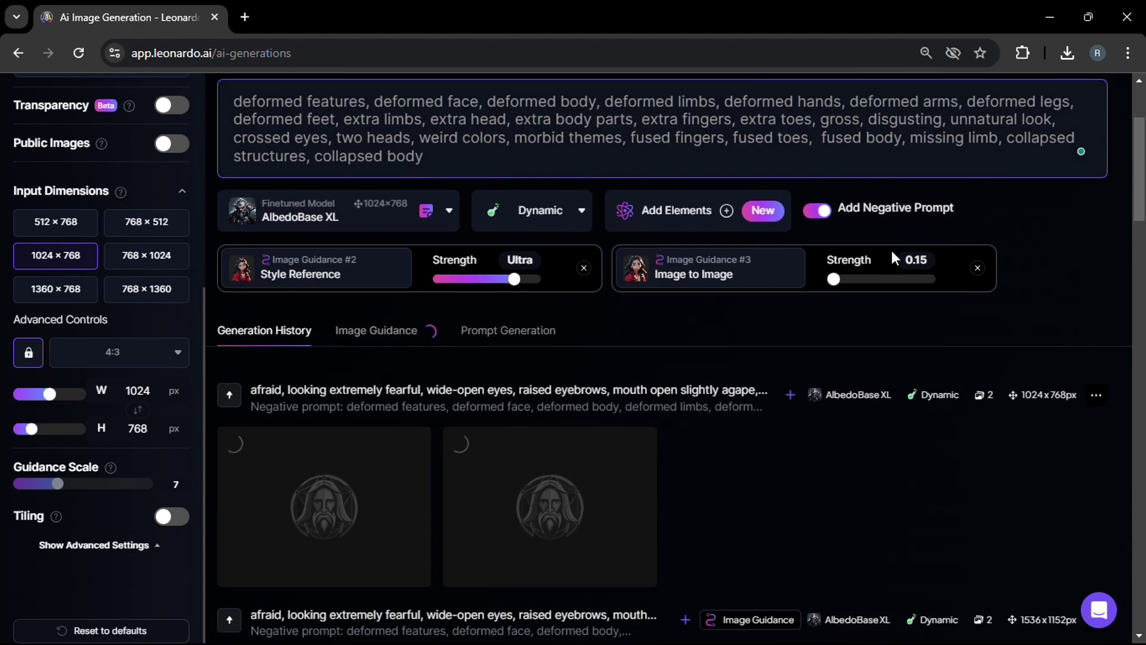
scroll(1137, 226, "up", 1)
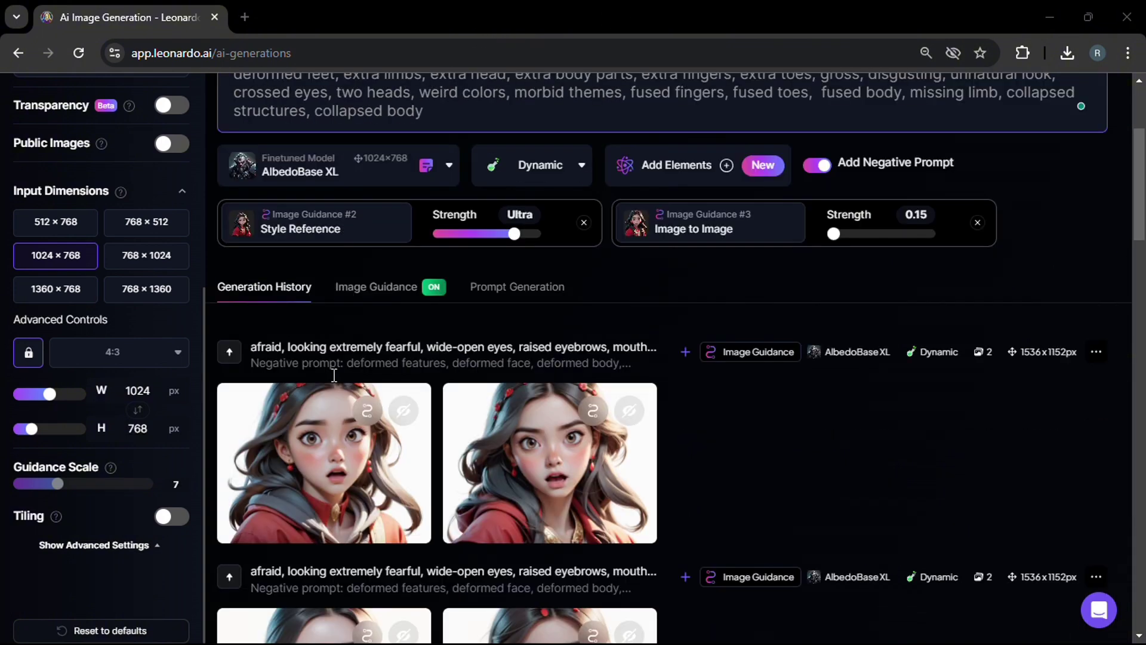
left_click(300, 432)
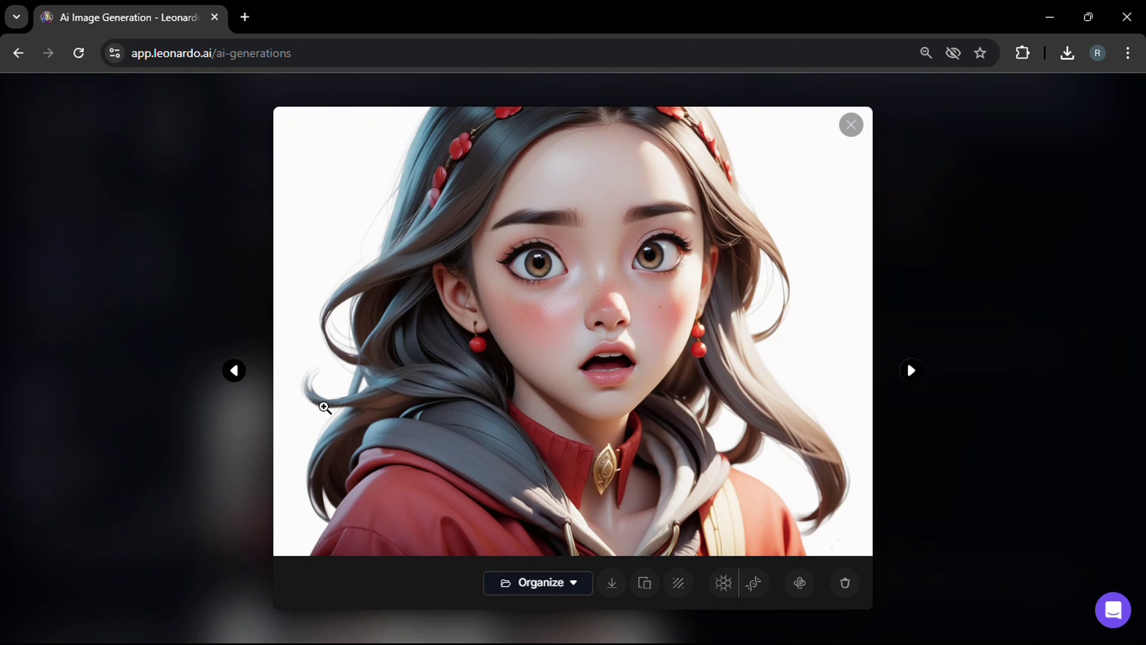
left_click(851, 126)
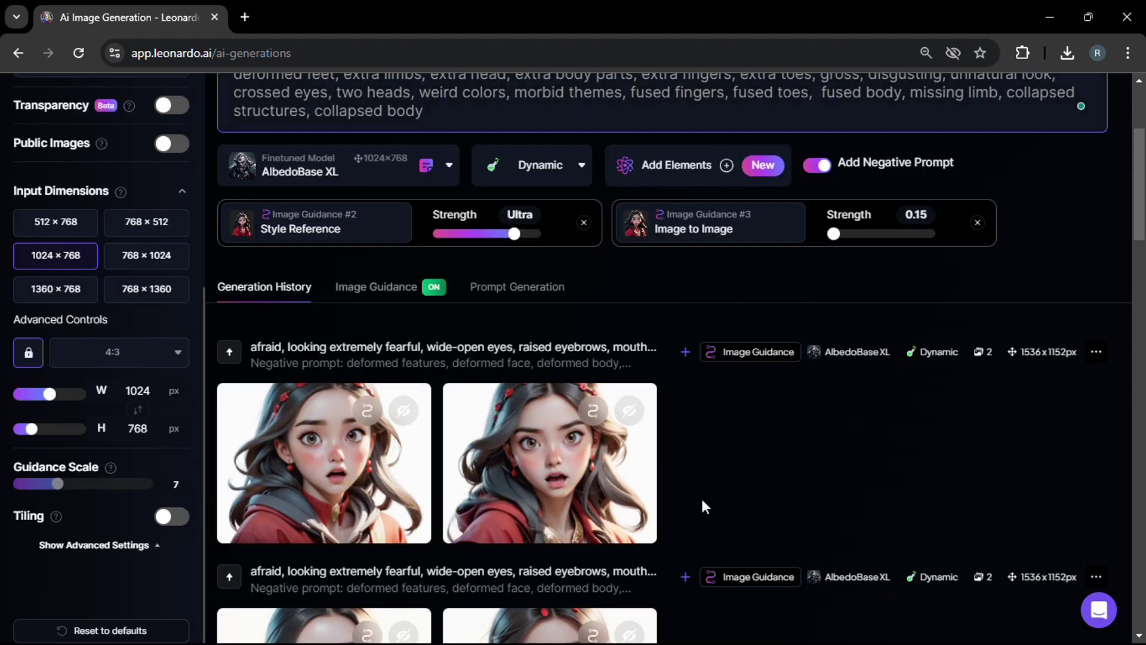
Switch to Absolute Reality v1.6, generate the afraid portraits, and inspect the first result
left_click(321, 184)
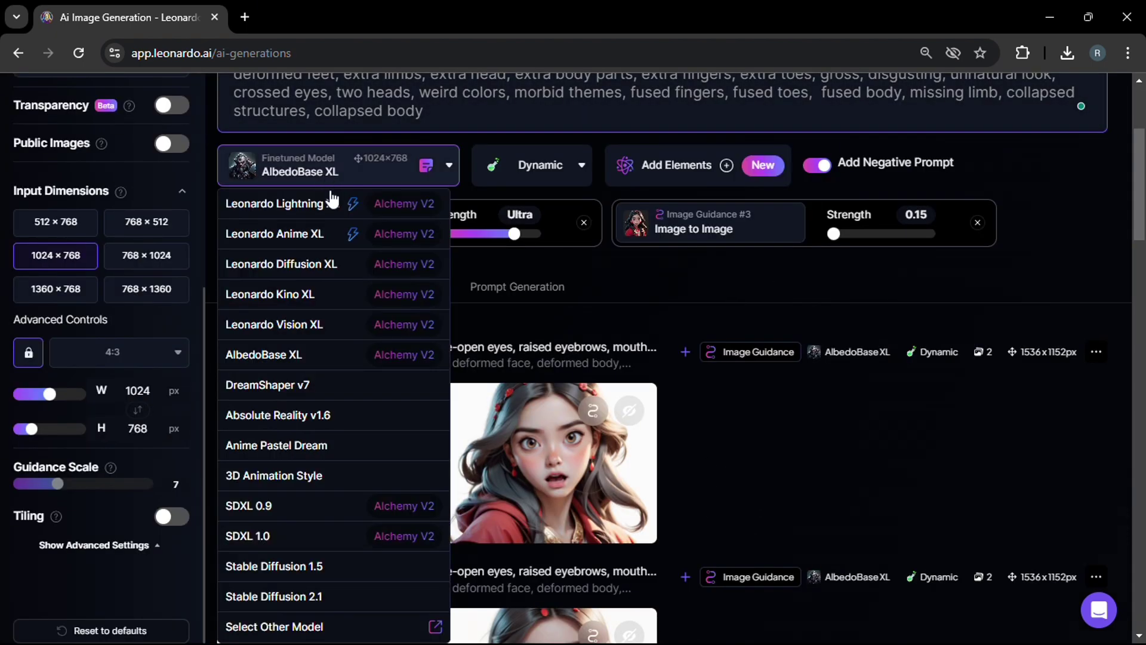
left_click(317, 414)
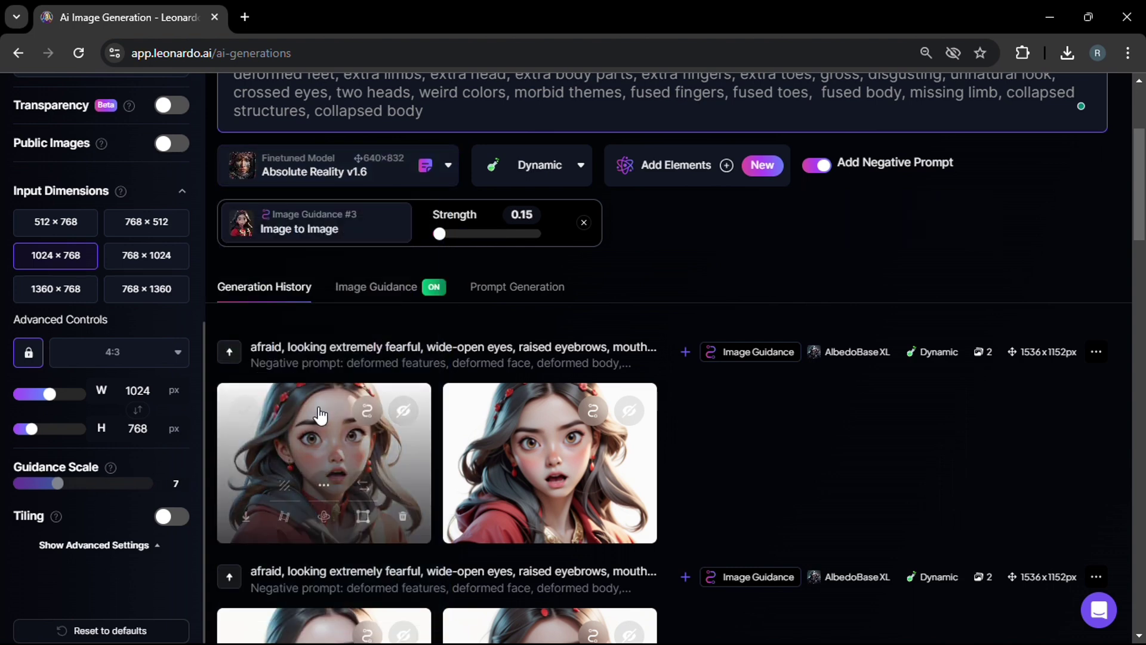
scroll(497, 97, "up", 4)
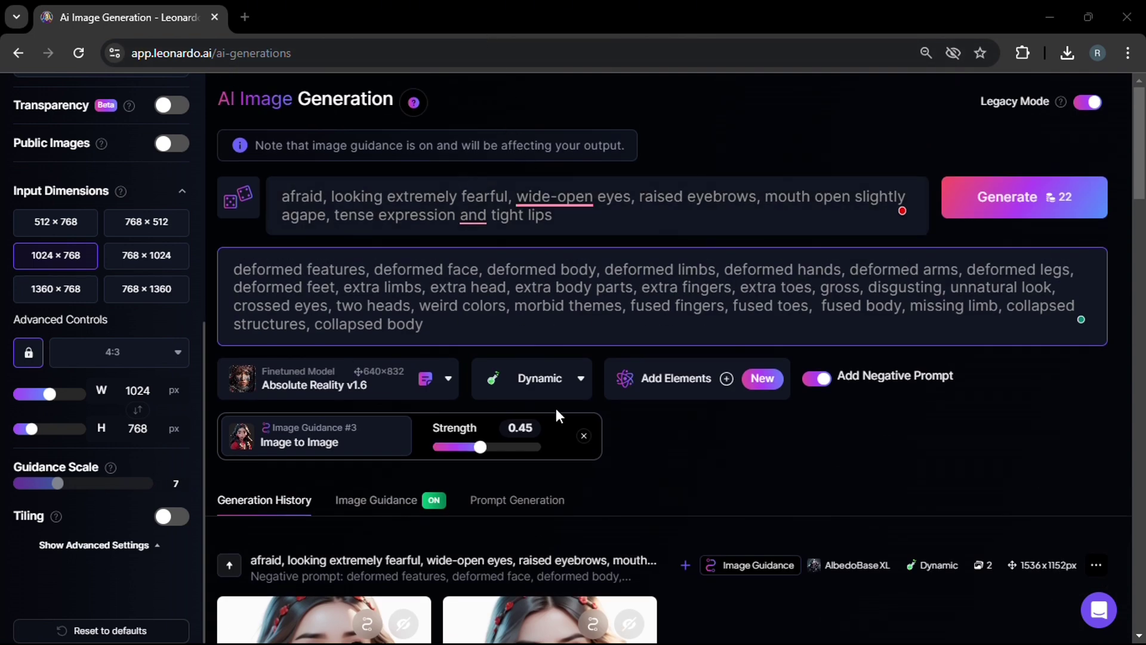
left_click(973, 202)
scroll(734, 399, "down", 2)
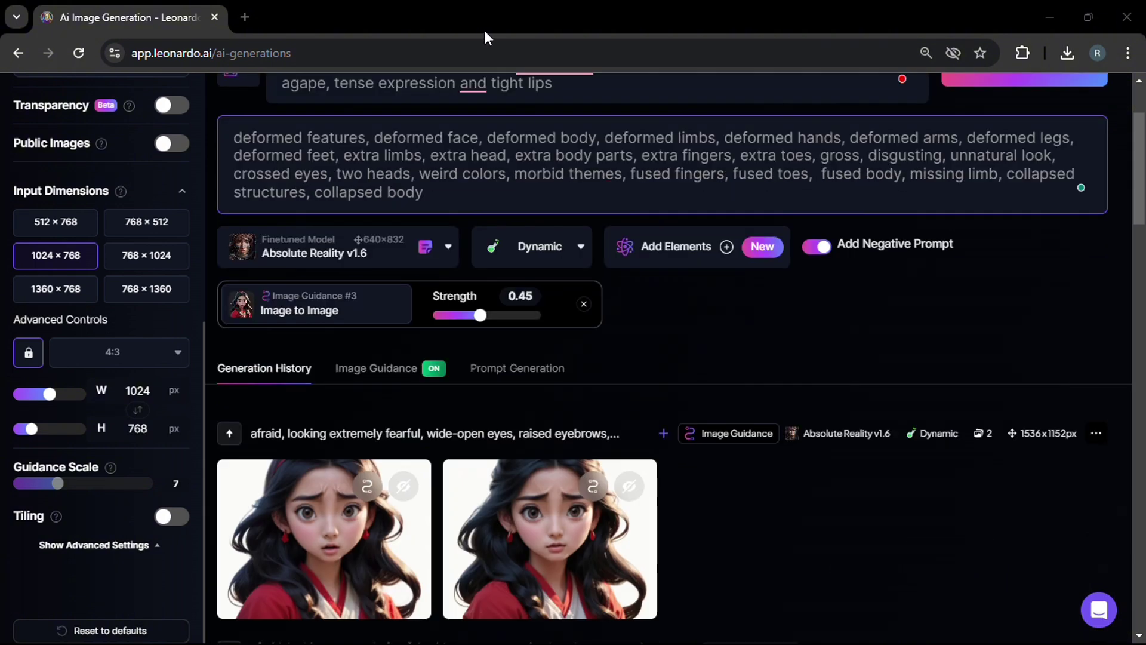
scroll(428, 545, "down", 2)
left_click(365, 434)
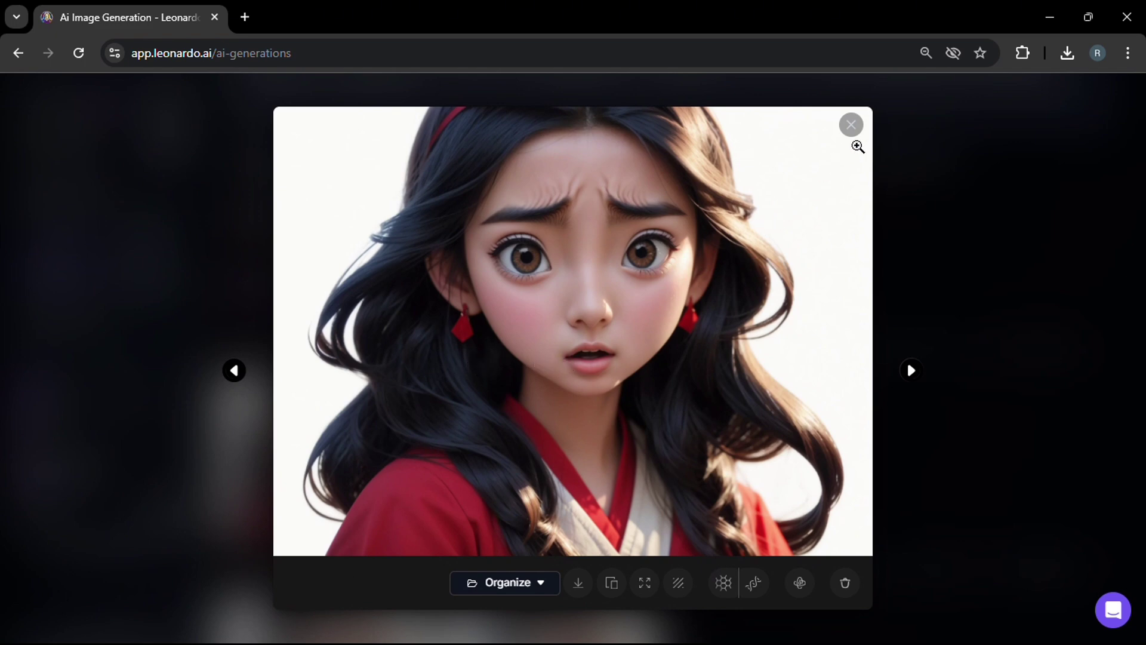
left_click(852, 125)
Lower strength to 0.20, regenerate, and enlarge the right-hand image
left_click_drag(480, 231, 446, 231)
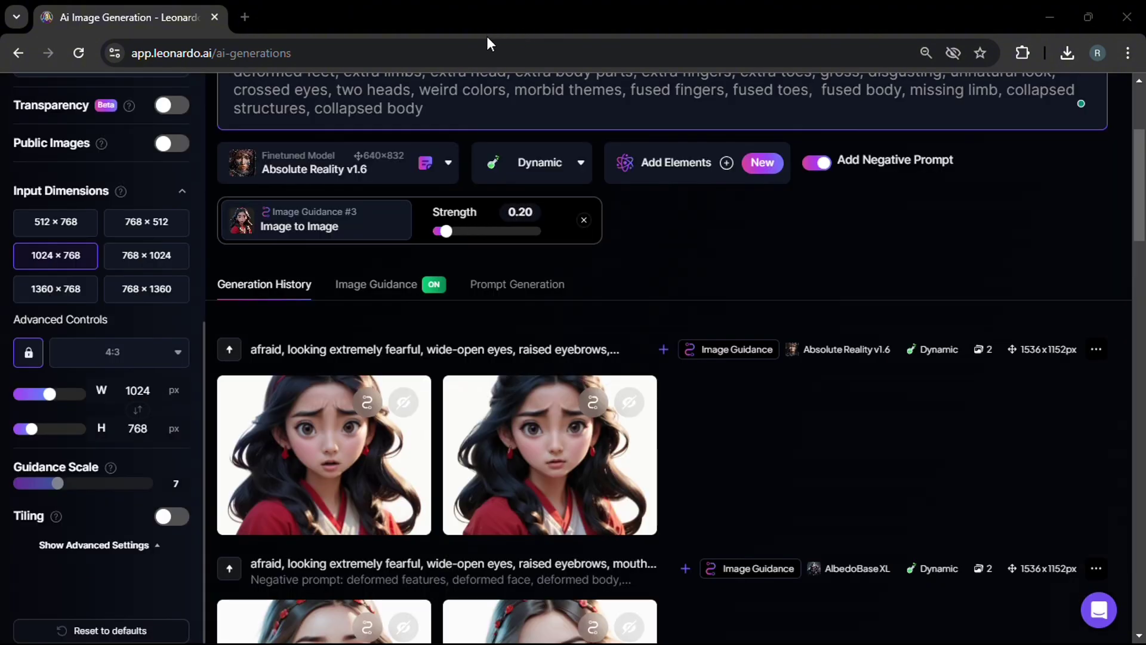
scroll(883, 278, "up", 3)
left_click(1024, 194)
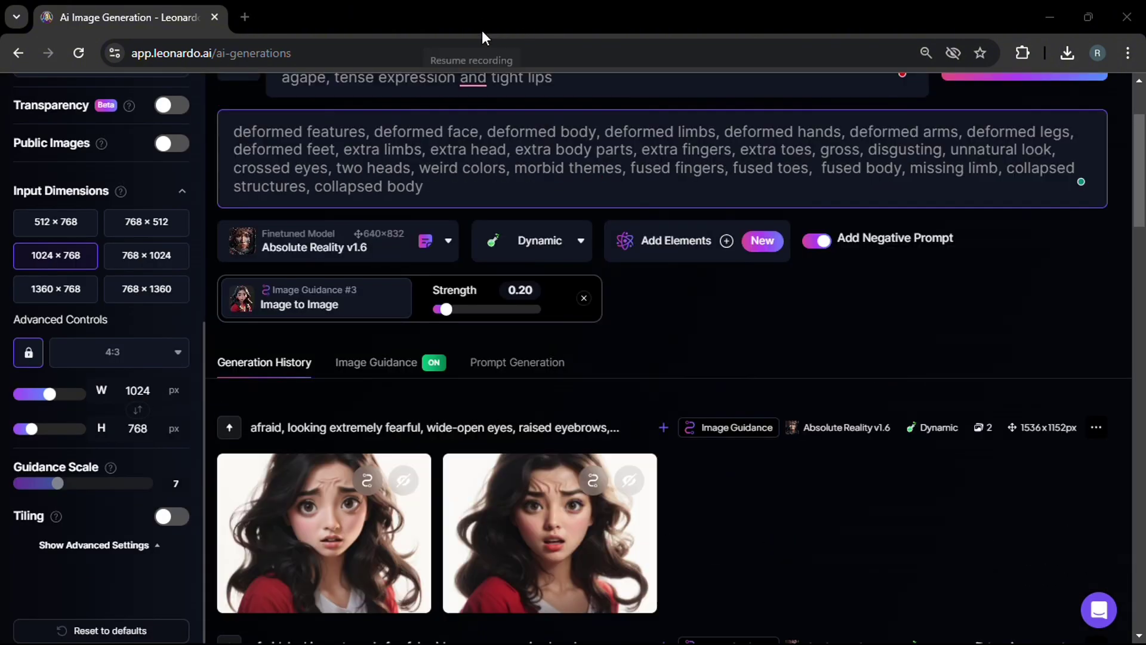
left_click(550, 533)
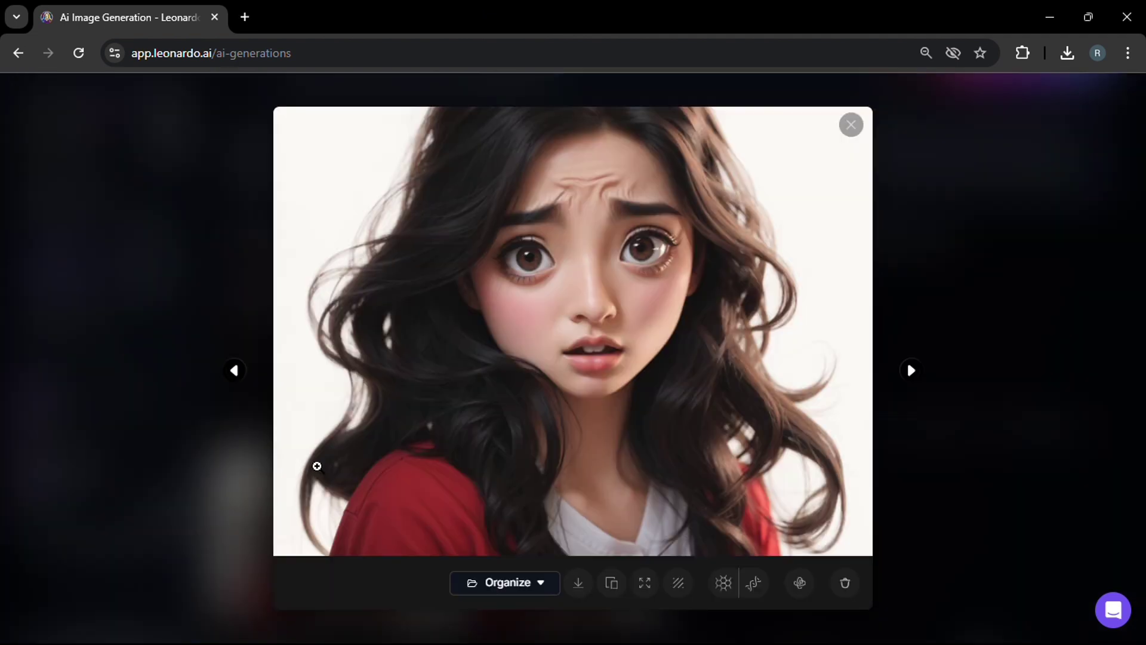